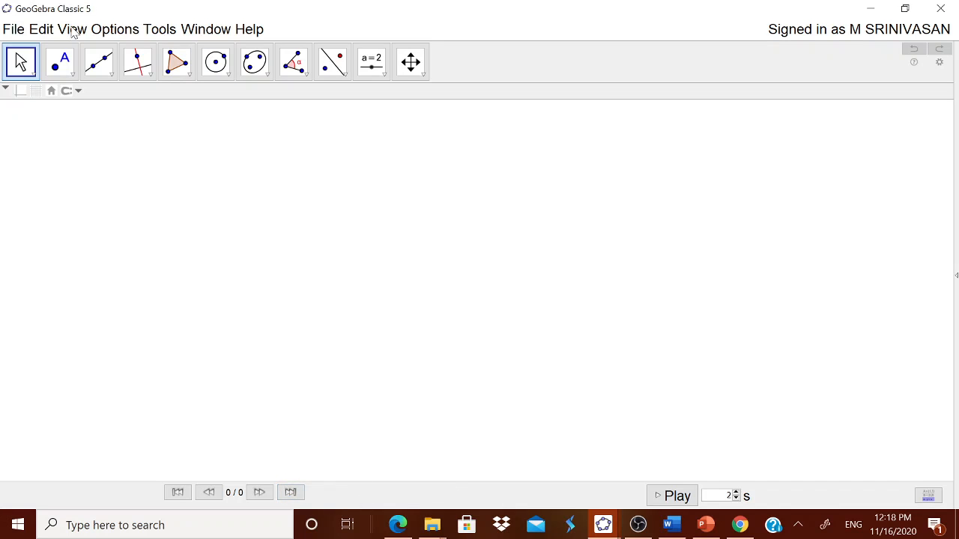
left_click(116, 30)
mouse_move(127, 56)
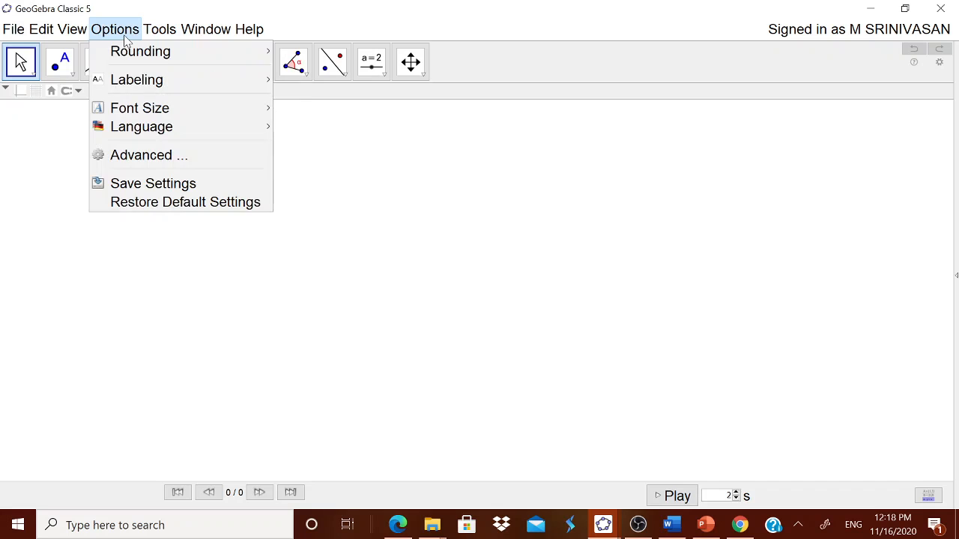
mouse_move(132, 83)
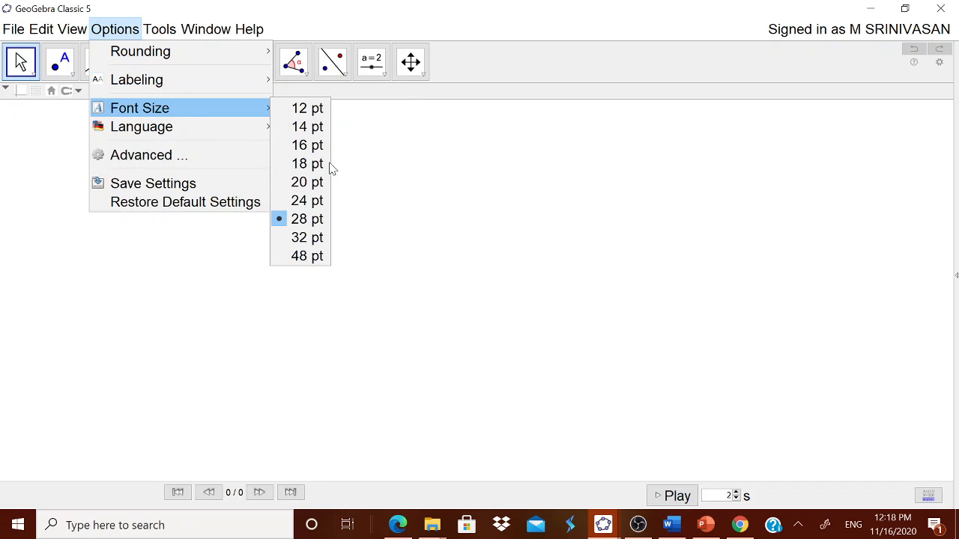
mouse_move(146, 36)
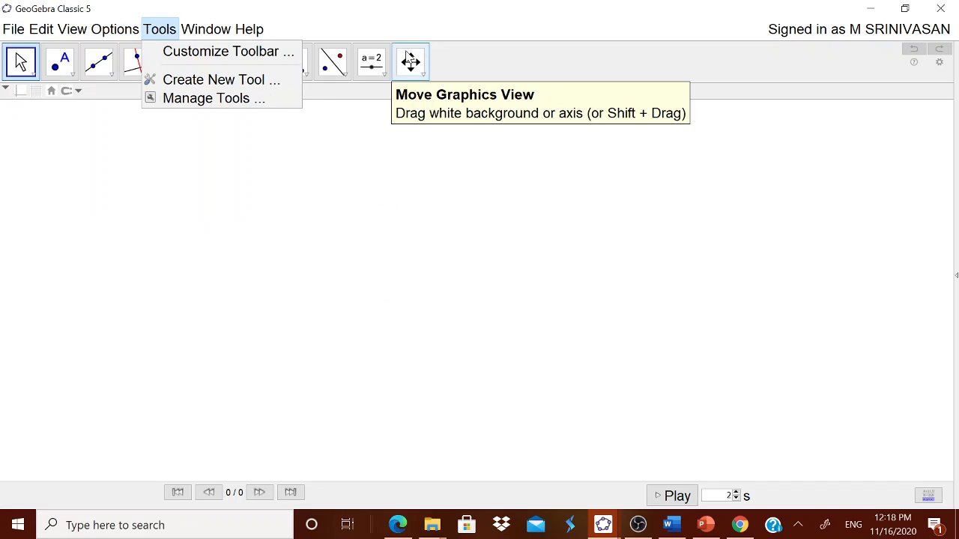
Start a new text object in the empty graphics view.
left_click(382, 69)
left_click(389, 131)
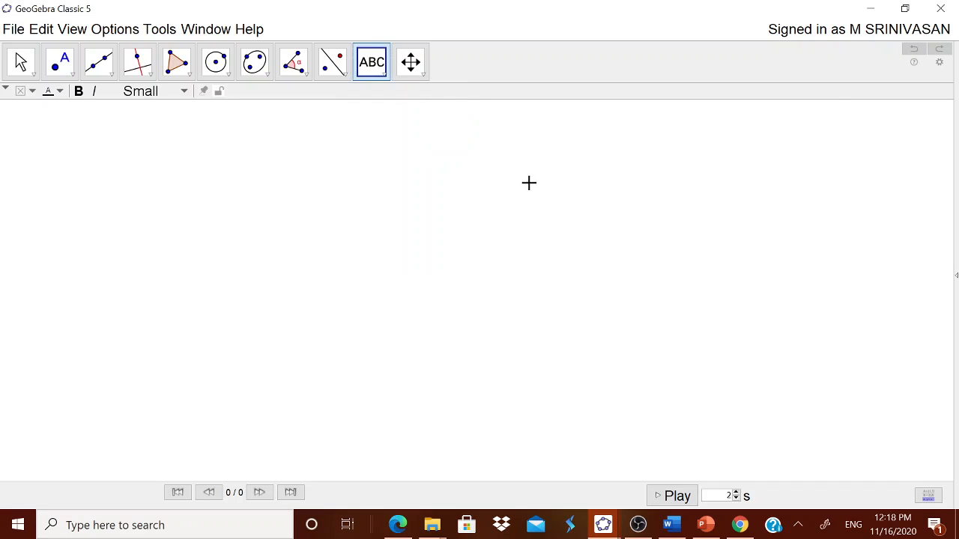
left_click(524, 185)
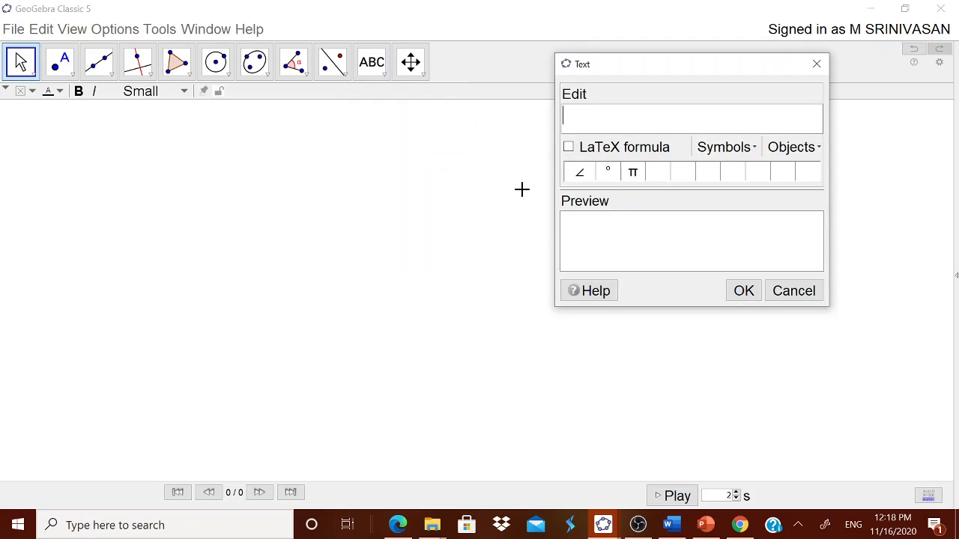
Switch to Word, copy the sentence "Euler Line Passes through Centroid, Circumcenter and Orthocenter" from NOTES.docx, and return to the blank GeoGebra file.
left_click(670, 524)
left_click_drag(255, 227, 605, 229)
key("ctrl+c")
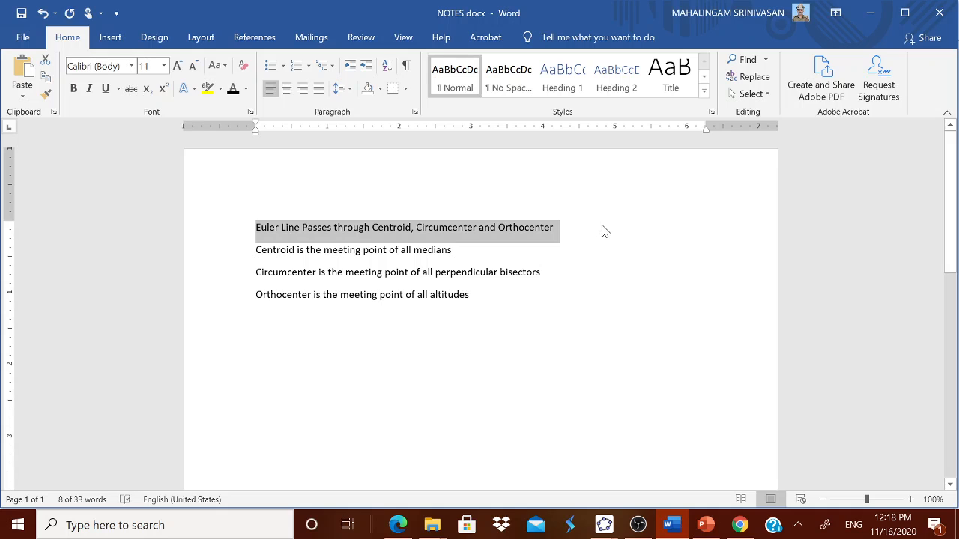
mouse_move(604, 524)
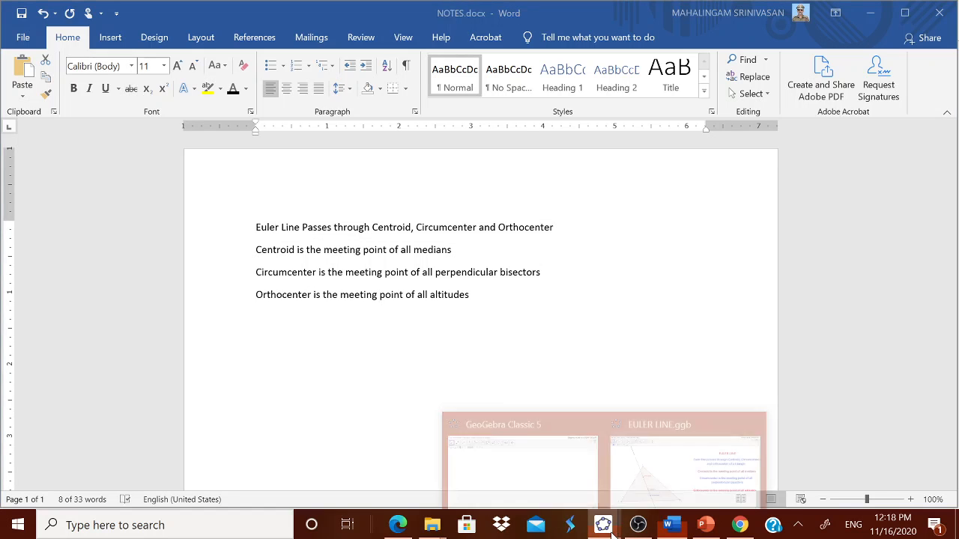
left_click(584, 487)
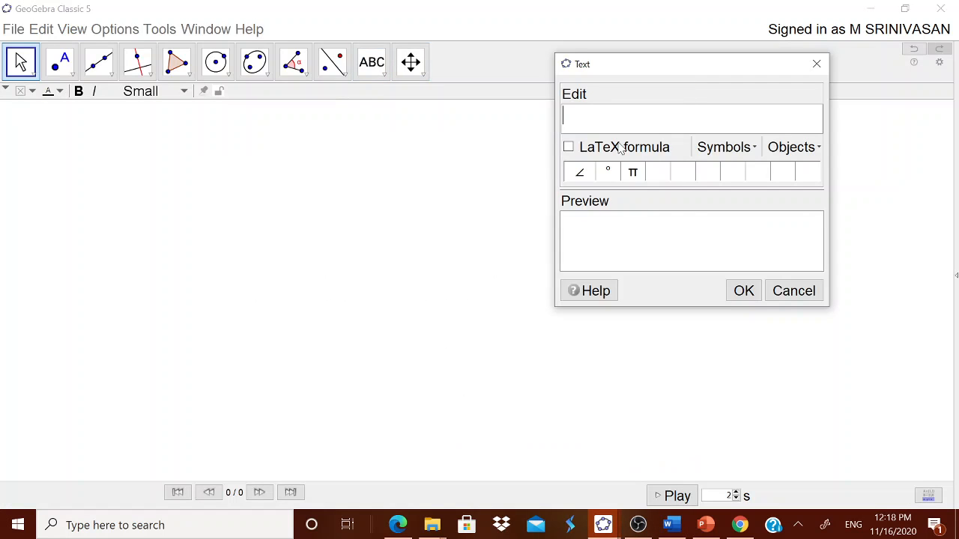
Enter the title text "EULAR LINE" and place it in the upper-right area of the graphics view.
type("EULAR")
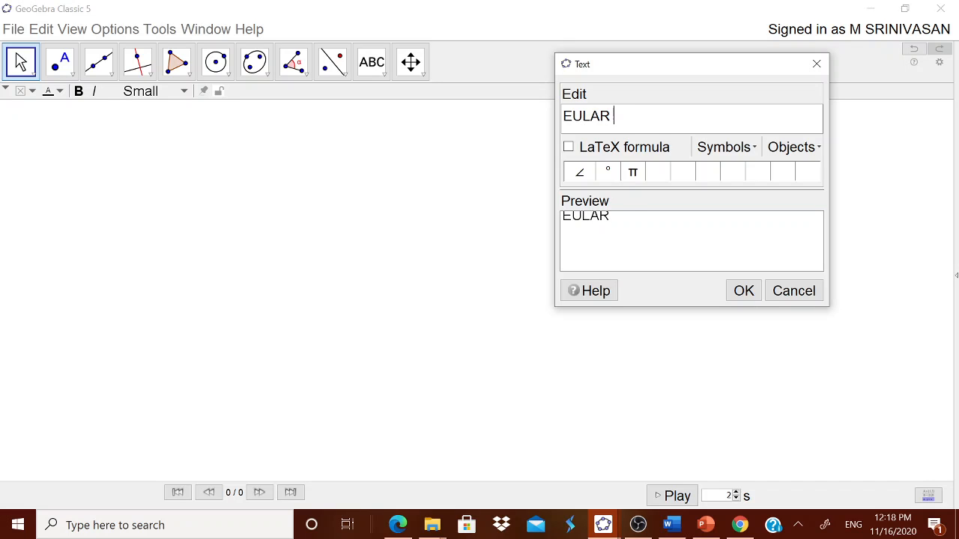
type(" LINE")
key("Return")
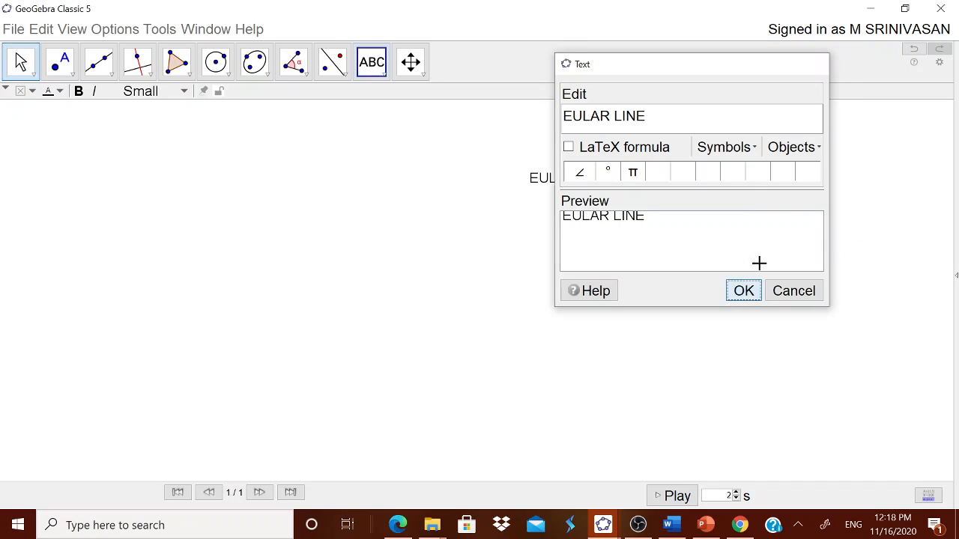
left_click_drag(587, 184, 841, 146)
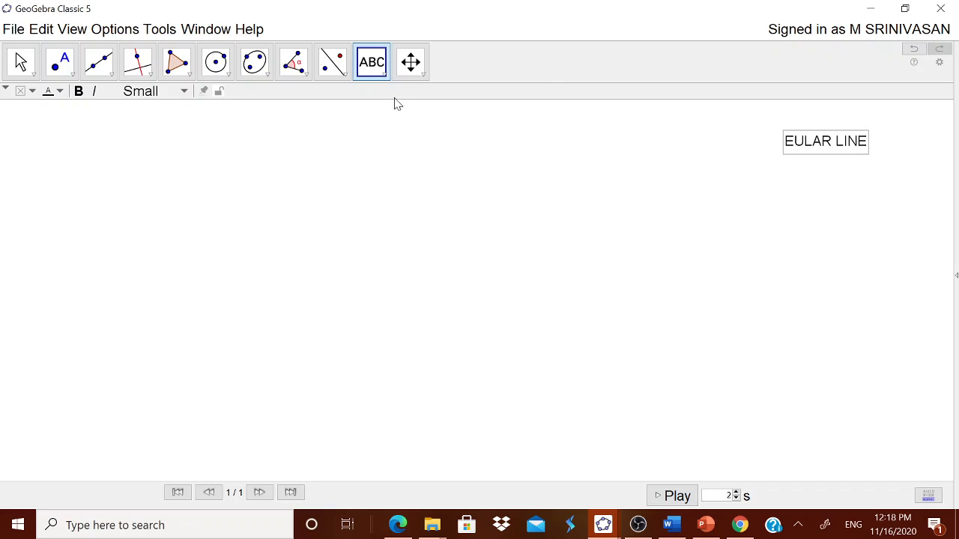
Add a text object with the copied sentence about the Euler line and move it below the title.
left_click(391, 176)
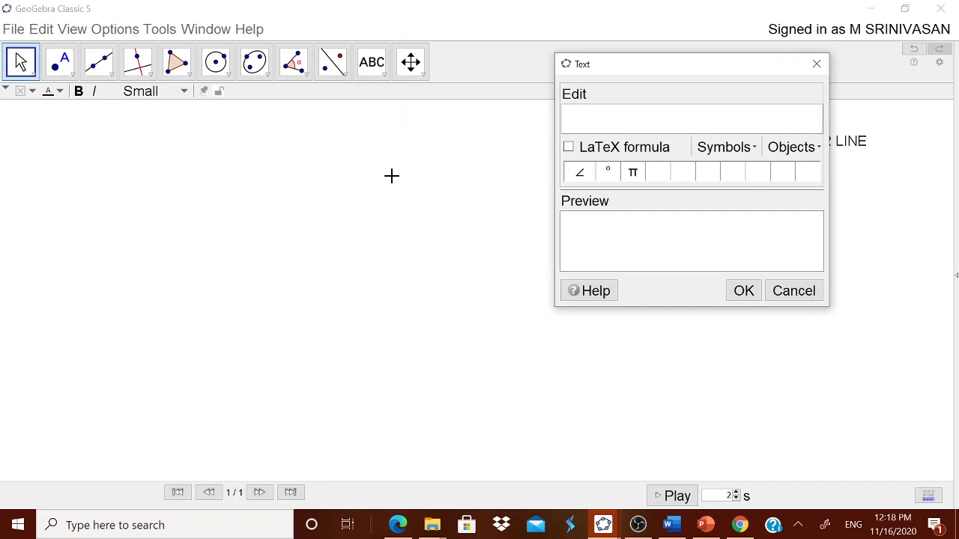
key("ctrl+v")
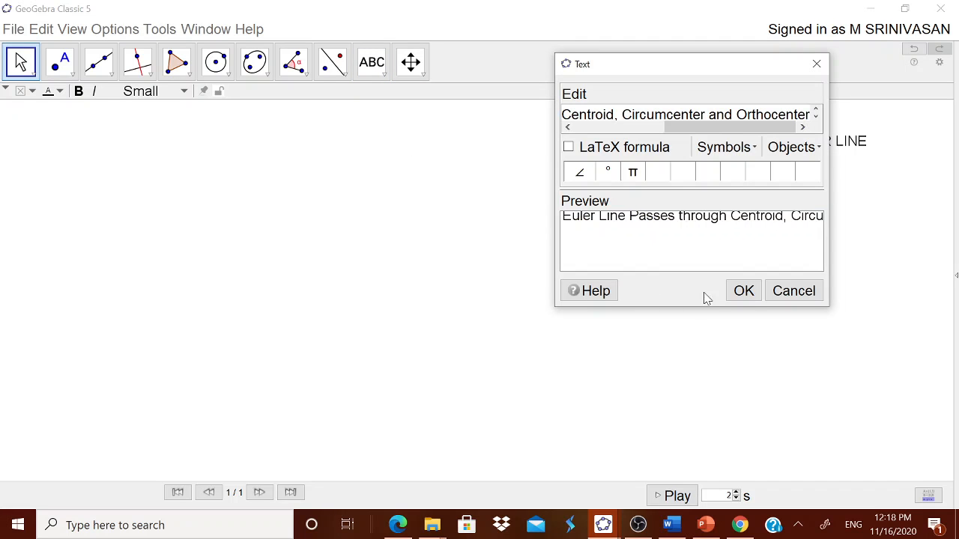
left_click(741, 289)
left_click_drag(683, 182, 879, 195)
Correct the title's spelling to "EULER LINE" in its text properties.
right_click(834, 150)
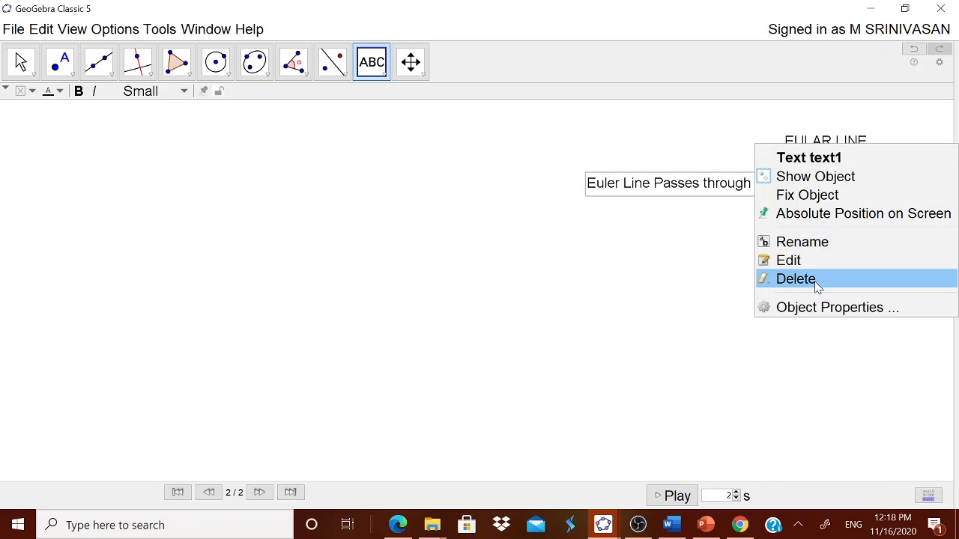
left_click(784, 307)
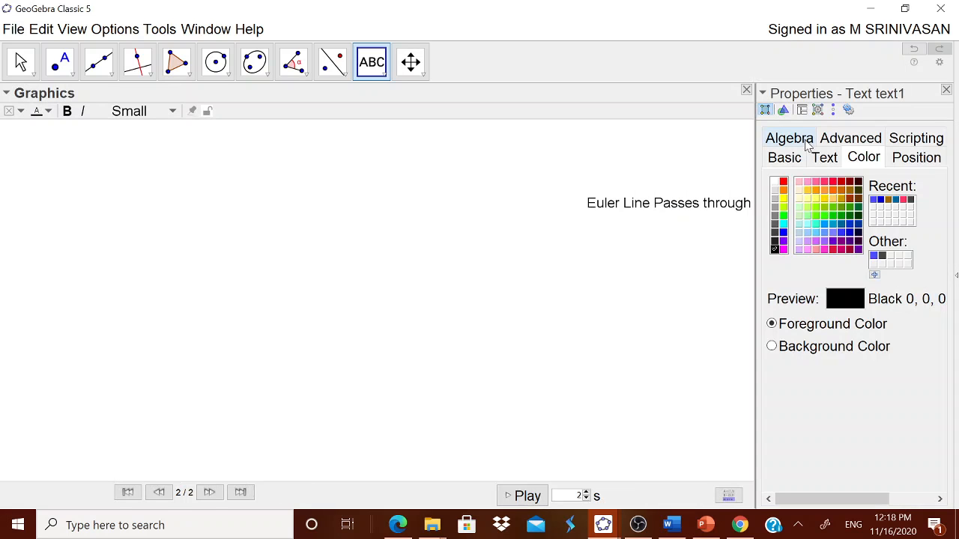
left_click(824, 157)
left_click(787, 212)
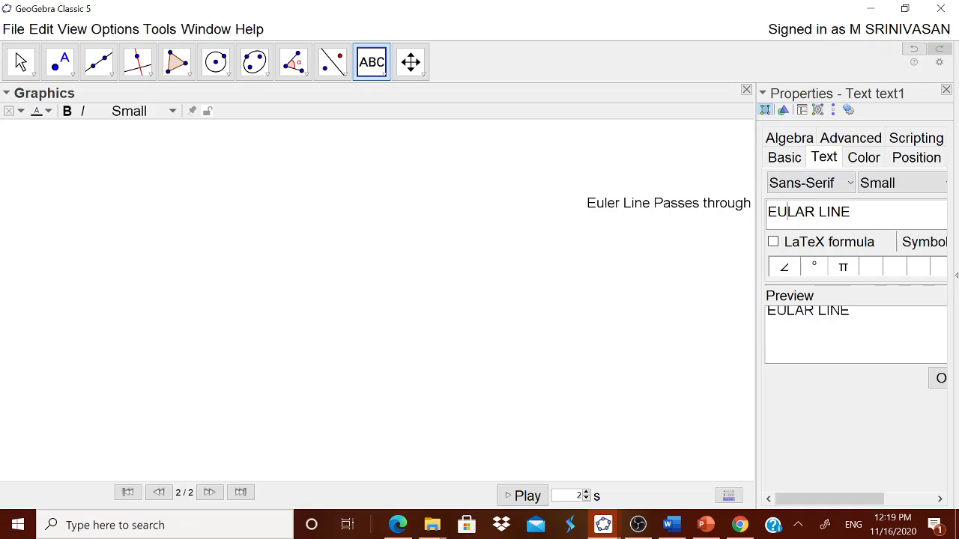
key("shift+Right")
type("E")
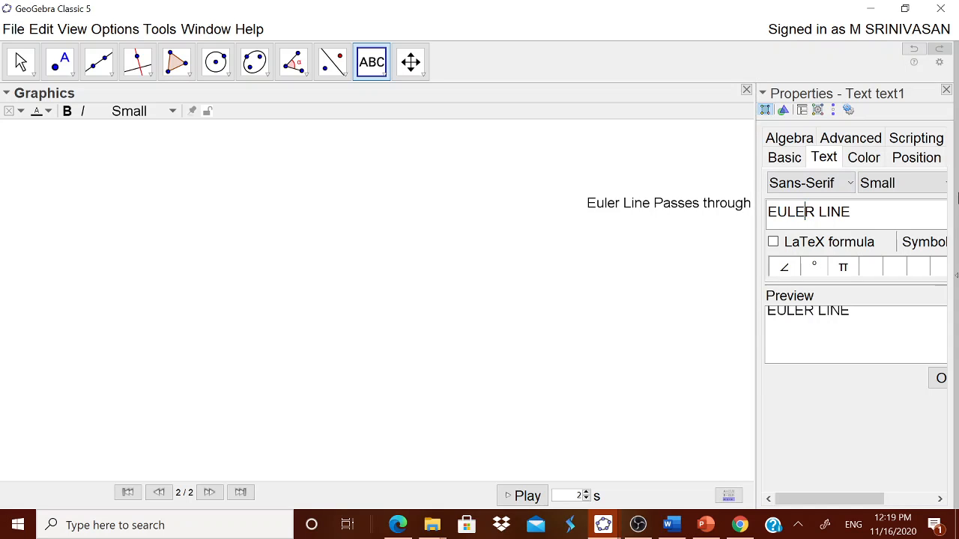
left_click(946, 90)
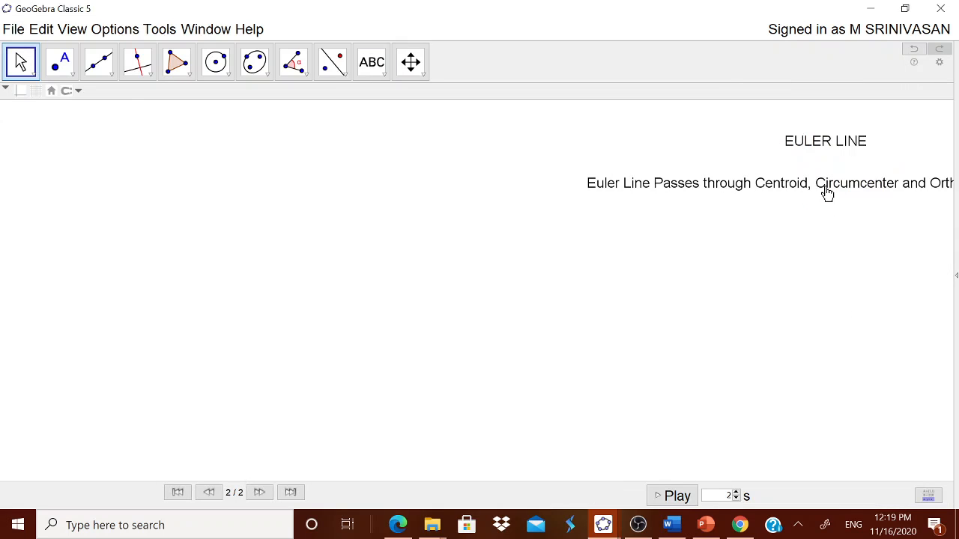
Move the Euler line sentence up and to the left so that it fits entirely under the title.
left_click(779, 182)
mouse_move(778, 182)
left_mouse_down()
mouse_move(725, 179)
mouse_move(764, 177)
left_mouse_up()
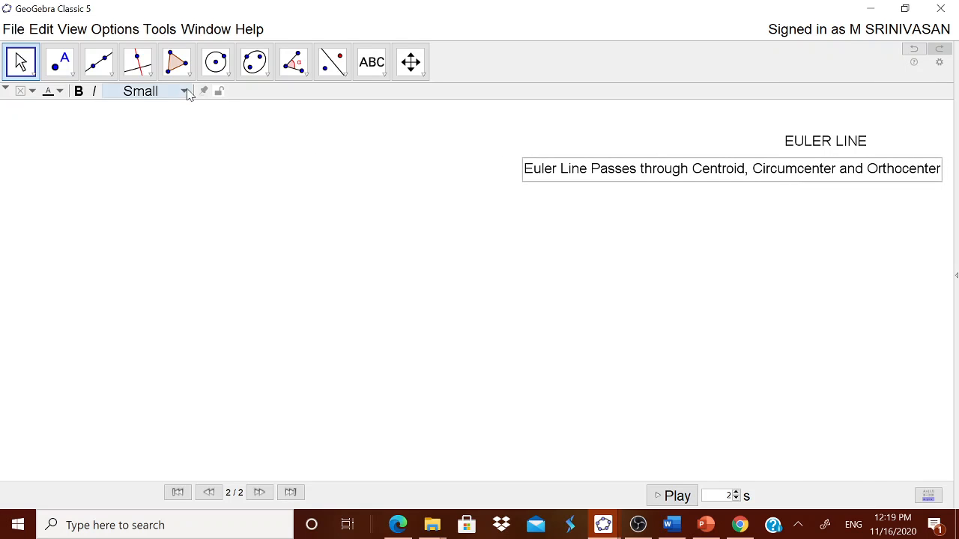
Draw a closed triangle with the Polygon tool, with a nearly horizontal base, in the lower-left area of the graphics view.
left_click(178, 62)
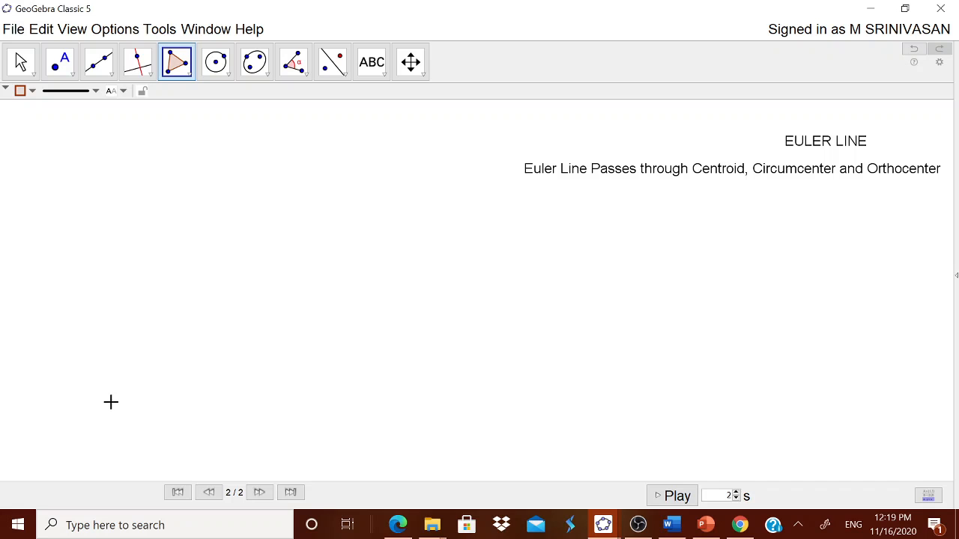
left_click(111, 402)
left_click(337, 409)
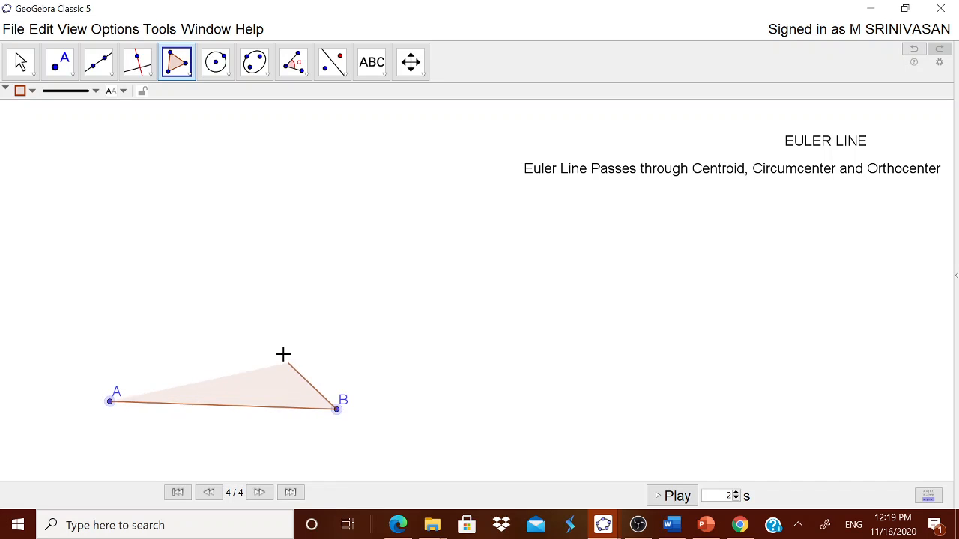
left_click(217, 245)
left_click(110, 402)
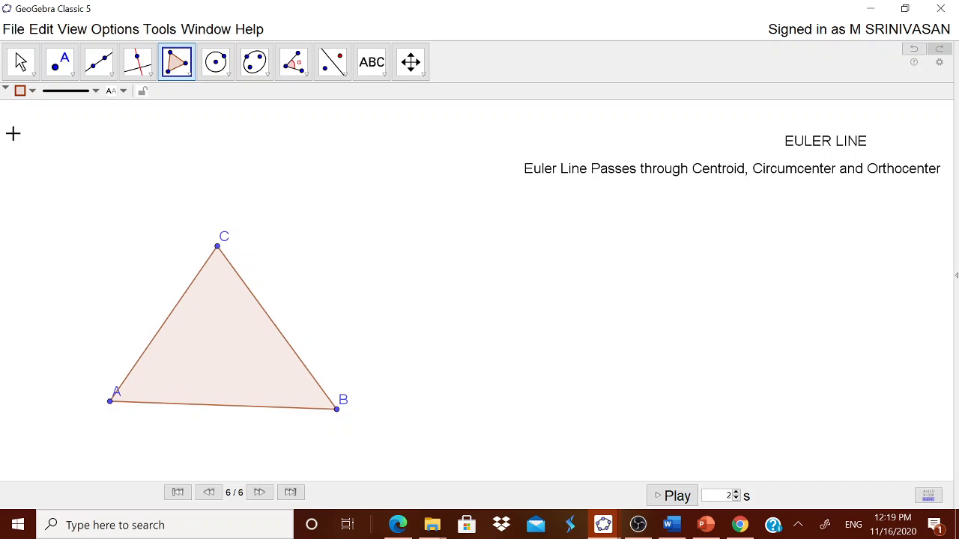
Move the labels A, B and C clear of the triangle and shift vertex A slightly outward.
key("Escape")
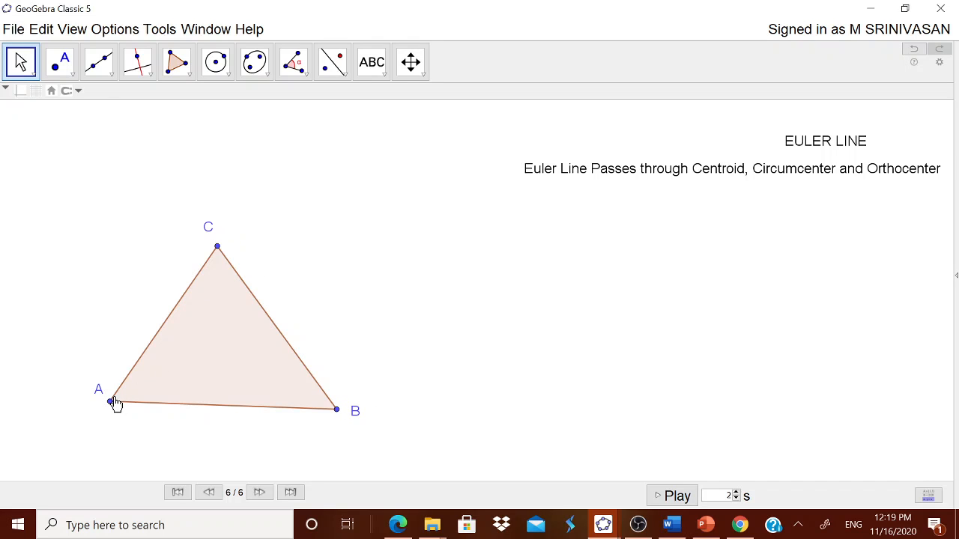
left_click(110, 407)
left_click_drag(111, 415, 108, 418)
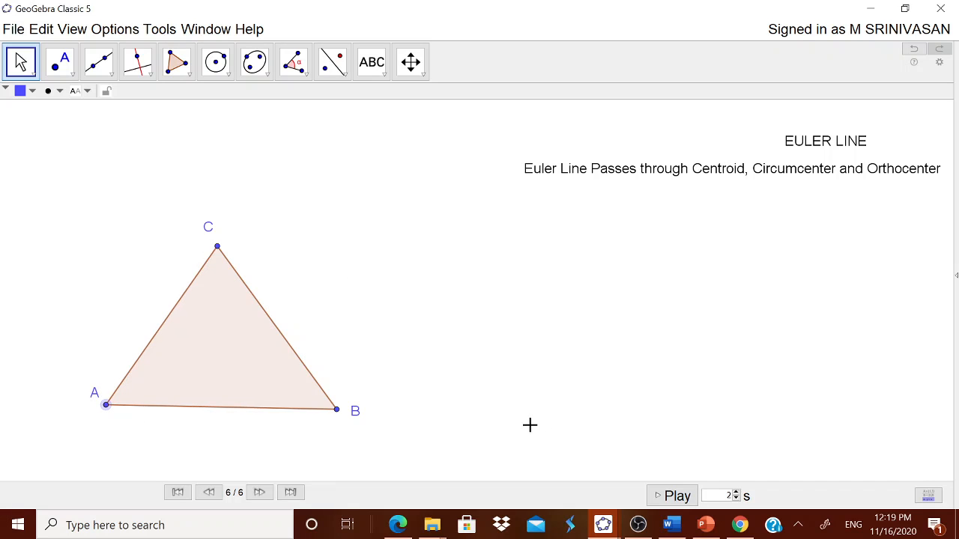
Switch to Word, copy the sentence "Centroid is the meeting point of all medians" from NOTES.docx, and return to the GeoGebra construction.
mouse_move(675, 531)
left_click(677, 509)
left_click_drag(256, 227, 553, 227)
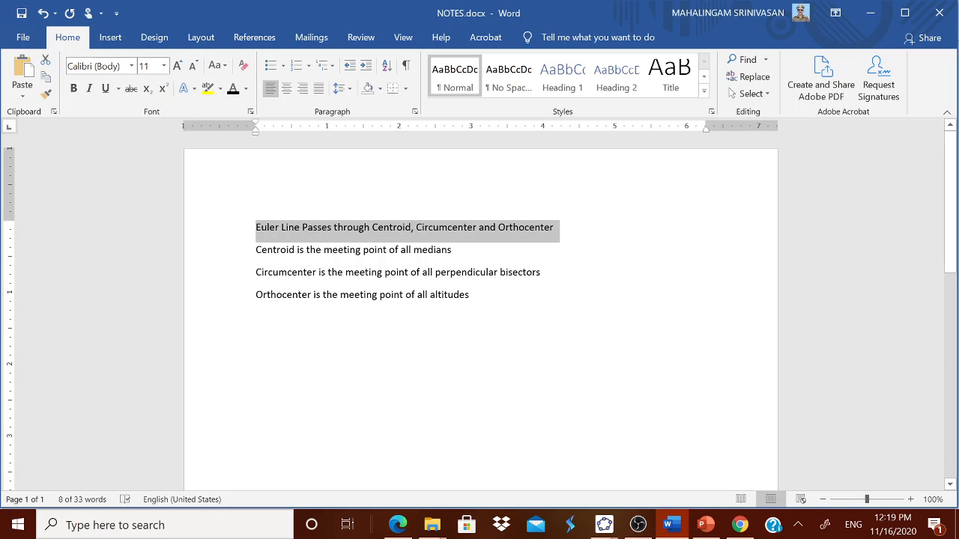
left_click_drag(256, 250, 452, 249)
key("ctrl+c")
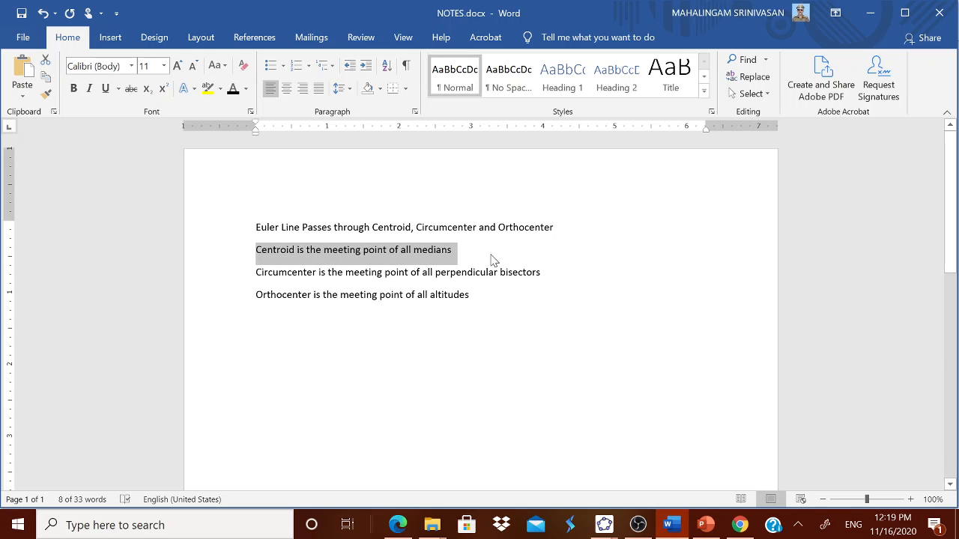
mouse_move(627, 519)
left_click(546, 475)
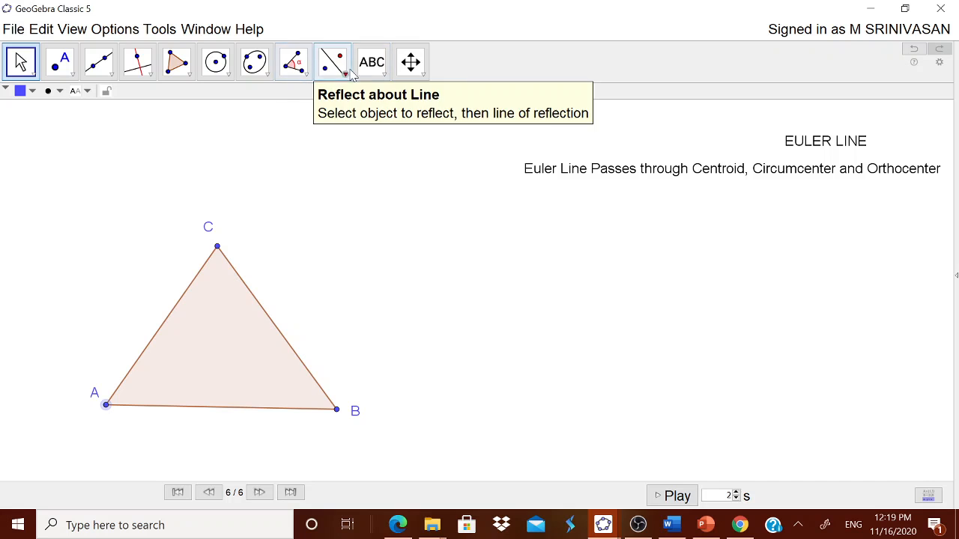
Add a text object with the copied centroid sentence and place it below the Euler line sentence.
left_click(381, 71)
left_click(405, 129)
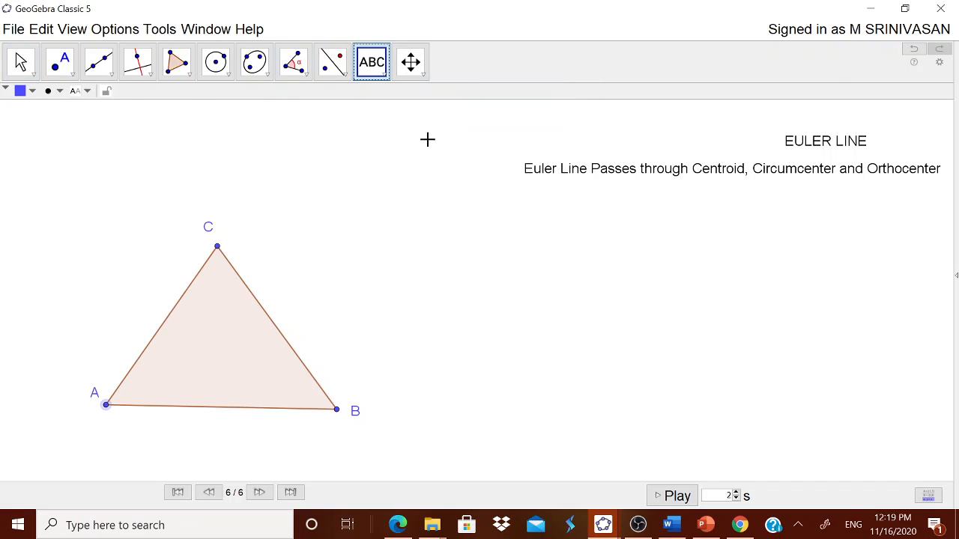
left_click(539, 244)
key("ctrl+v")
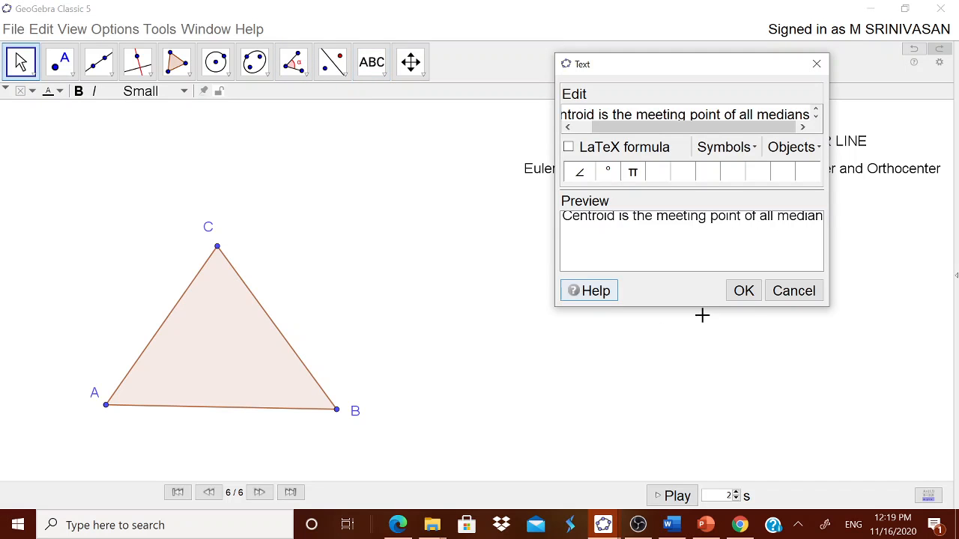
left_click(744, 292)
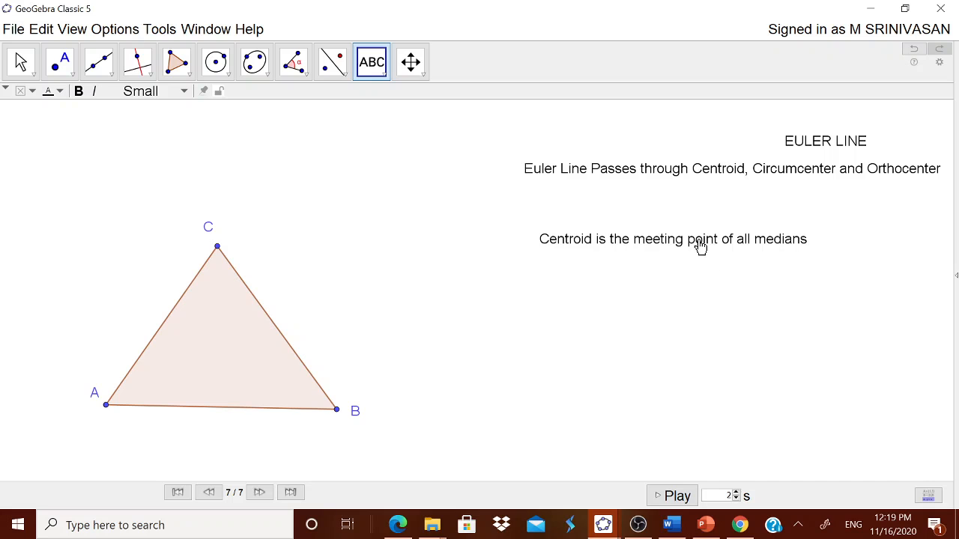
left_click_drag(698, 246, 770, 212)
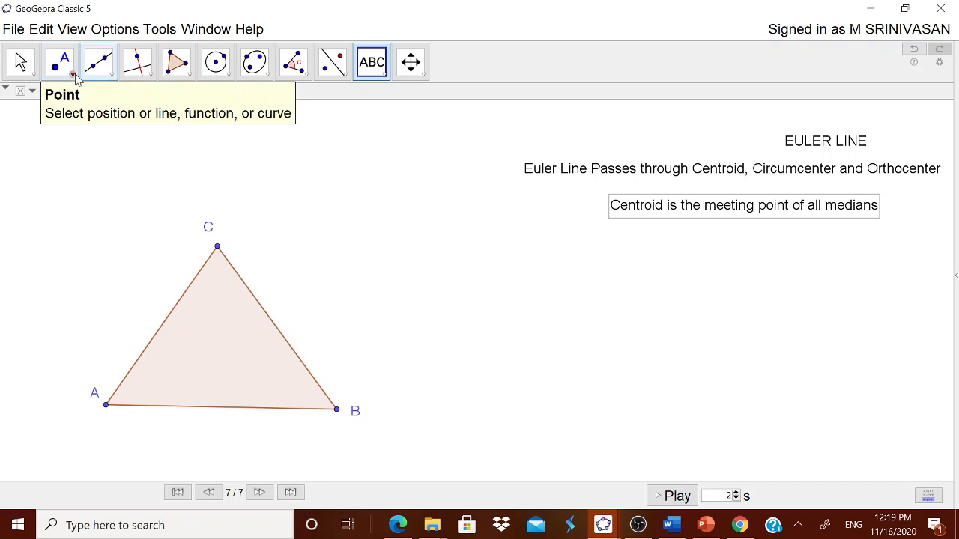
Construct the midpoints of sides AB and BC with the Midpoint or Center tool.
left_click(73, 74)
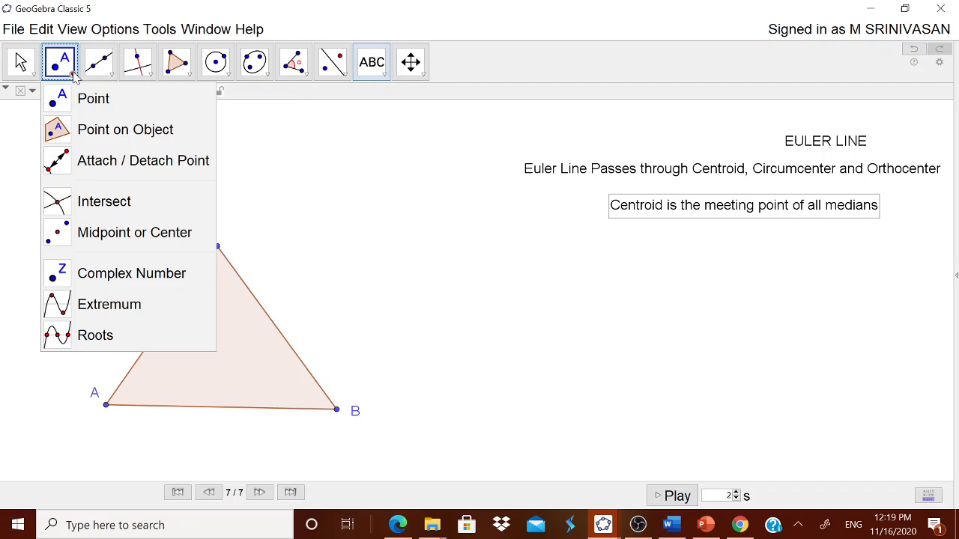
left_click(103, 231)
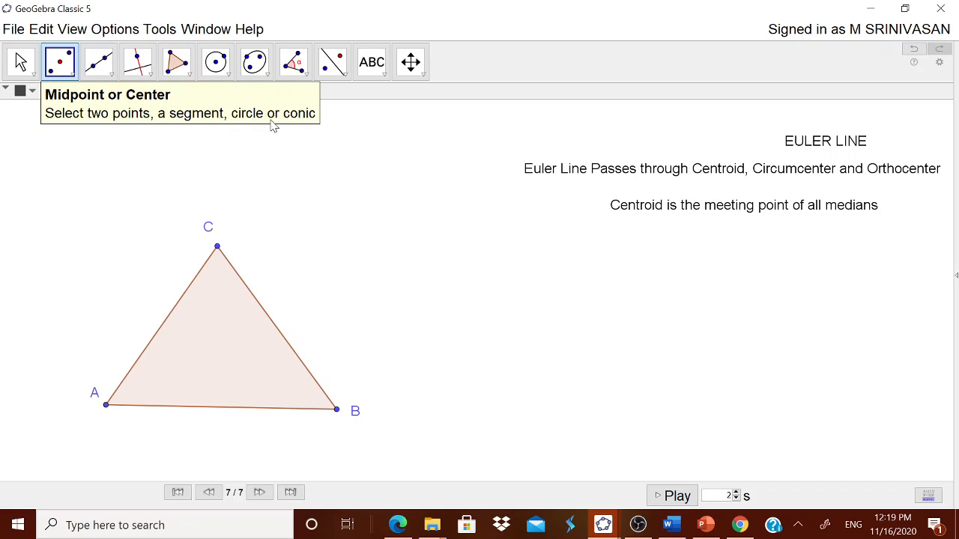
left_click(106, 406)
left_click(337, 410)
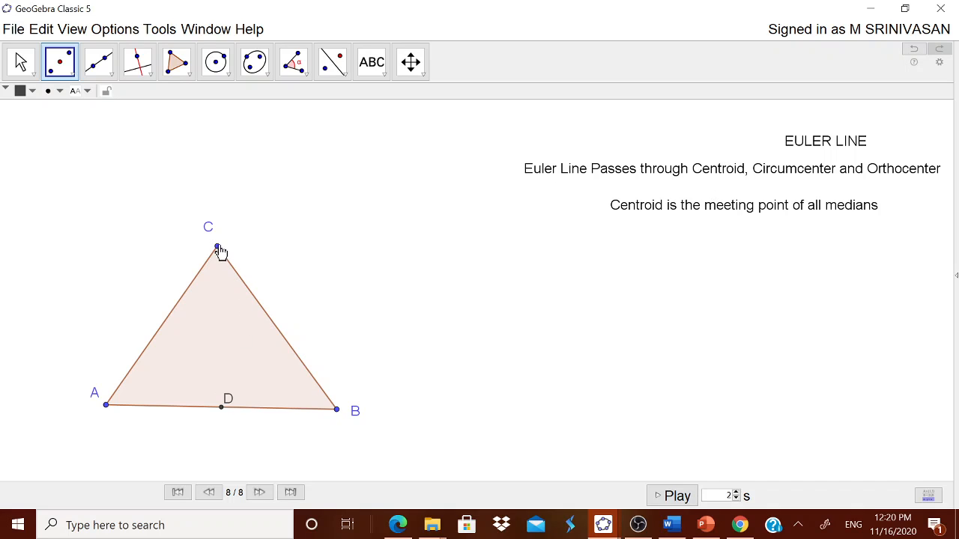
left_click(280, 334)
key("Escape")
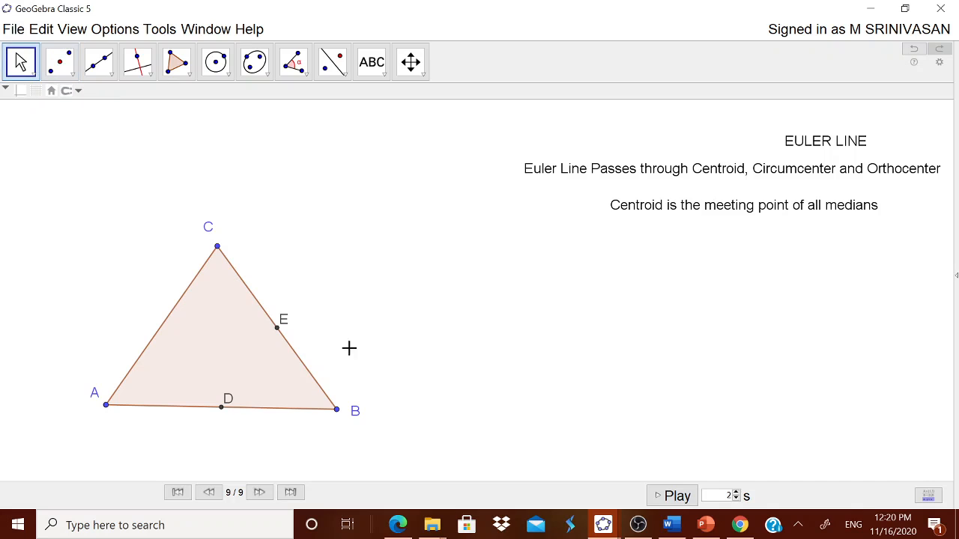
Draw the medians from C to midpoint D and from A to midpoint E with the Segment tool.
left_click(108, 74)
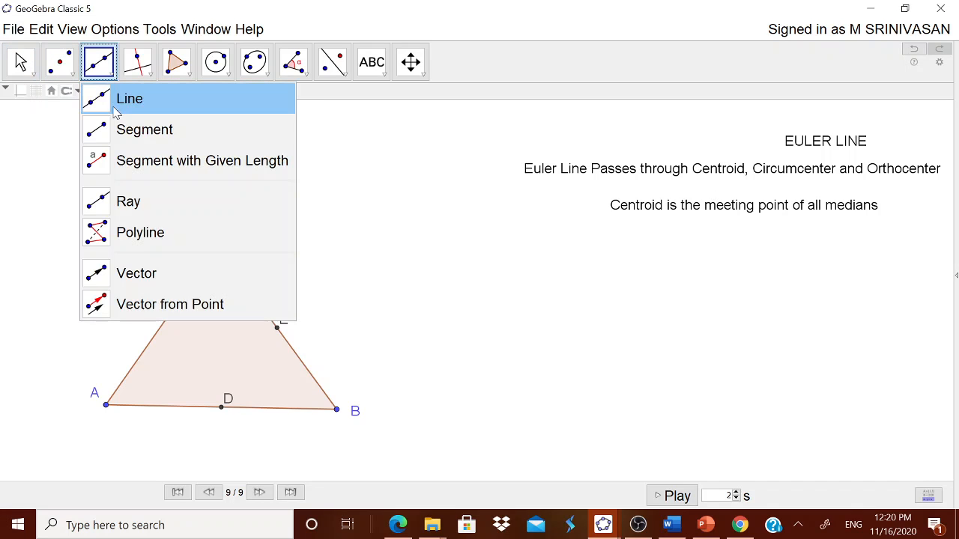
left_click(142, 128)
left_click(217, 247)
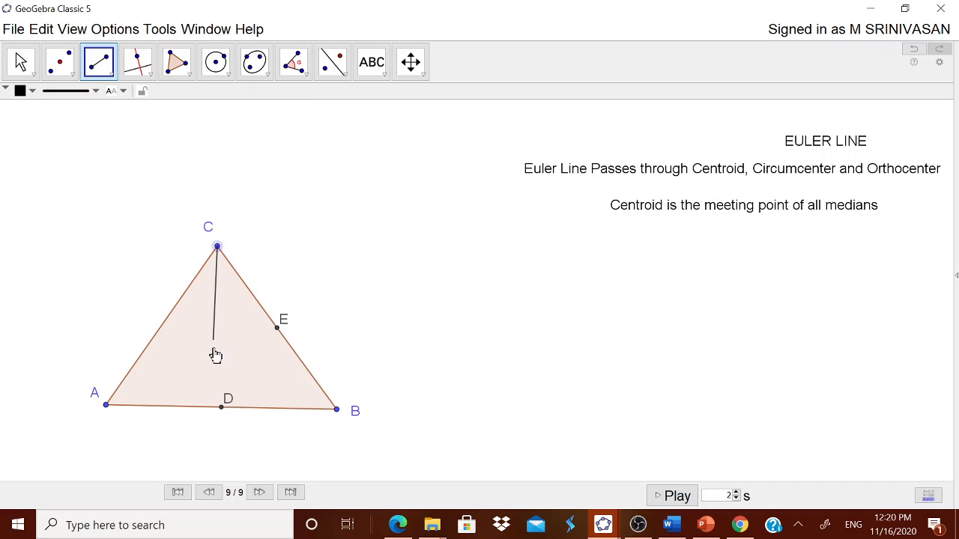
left_click(221, 407)
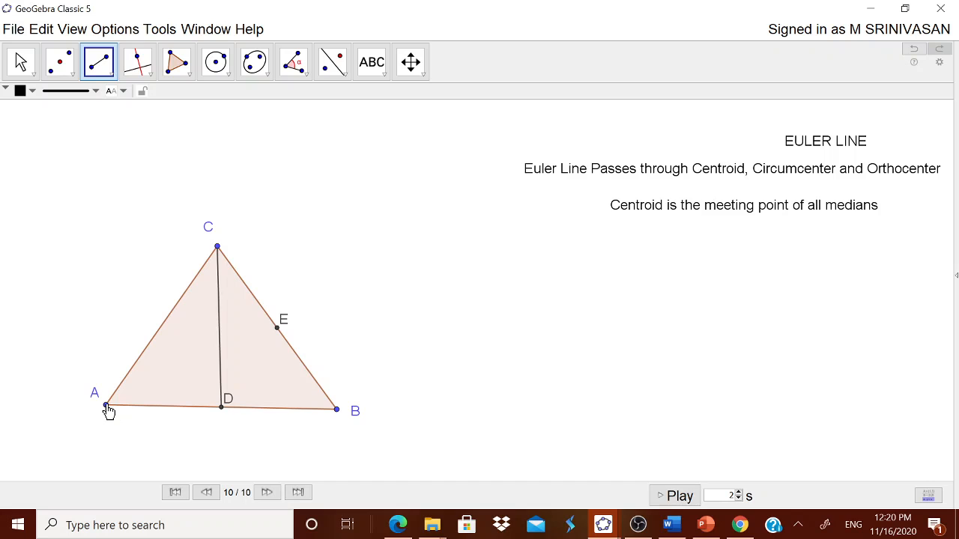
left_click(106, 406)
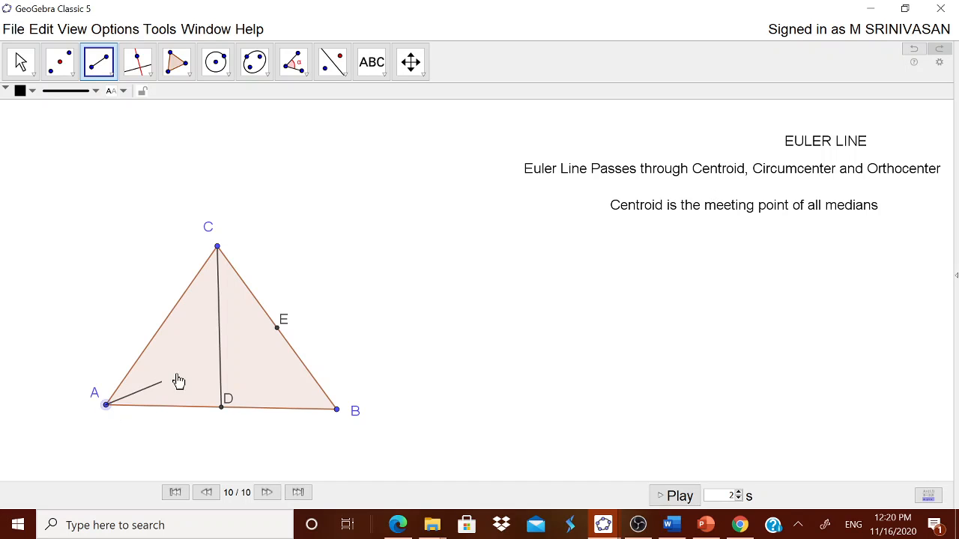
left_click(277, 327)
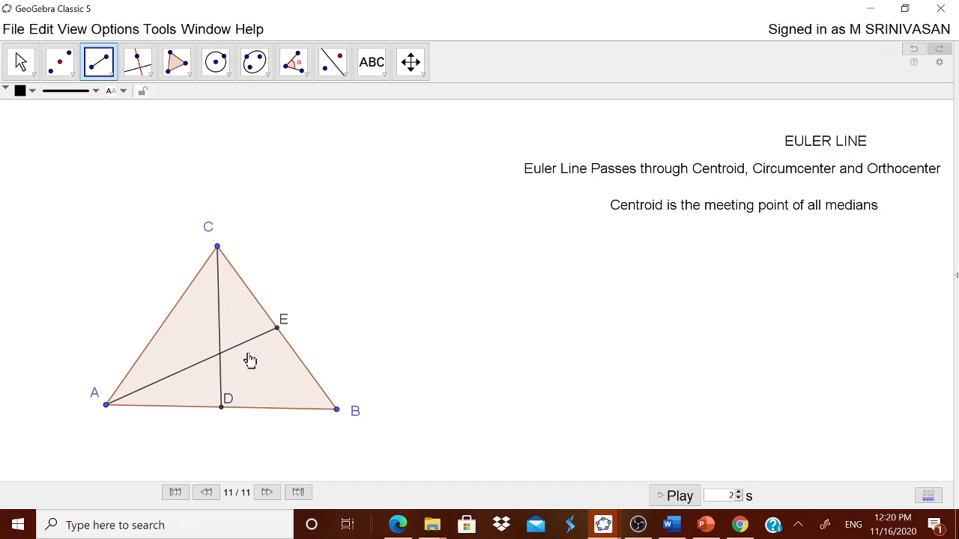
Construct the intersection point of medians CD and AE with the Intersect tool.
left_click(73, 75)
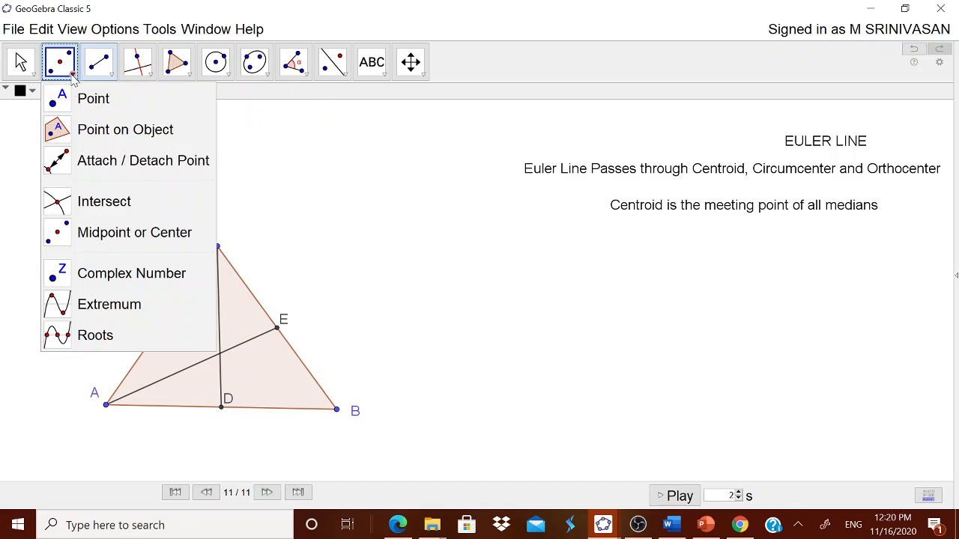
left_click(84, 200)
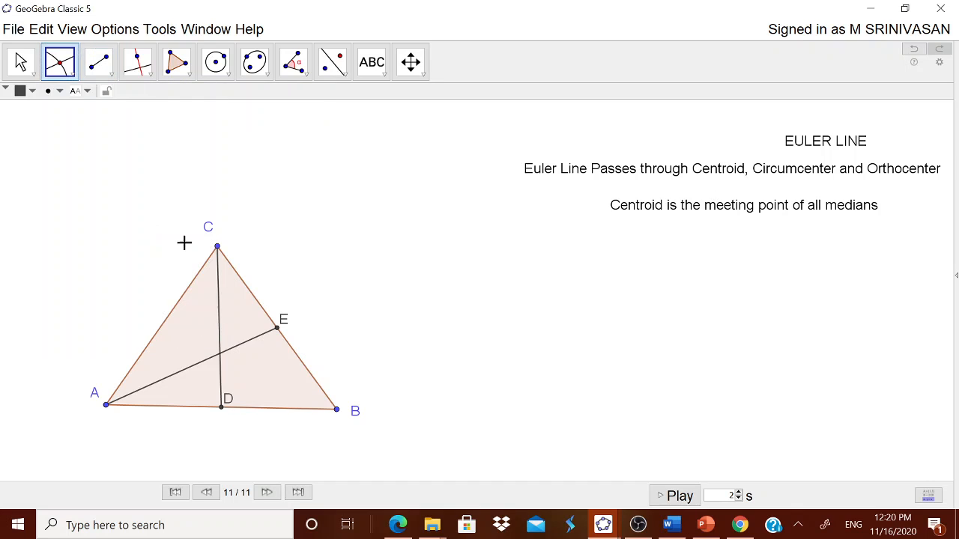
left_click(221, 316)
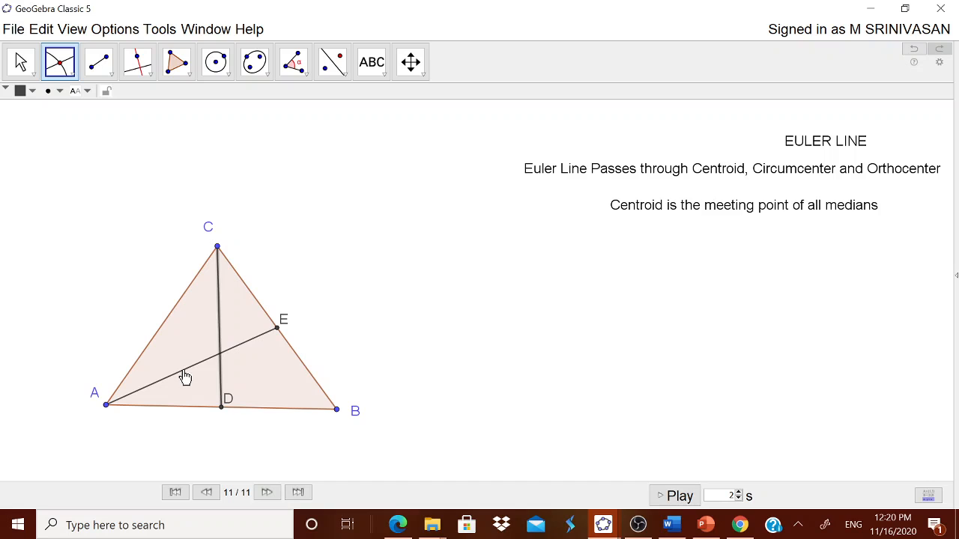
left_click(185, 376)
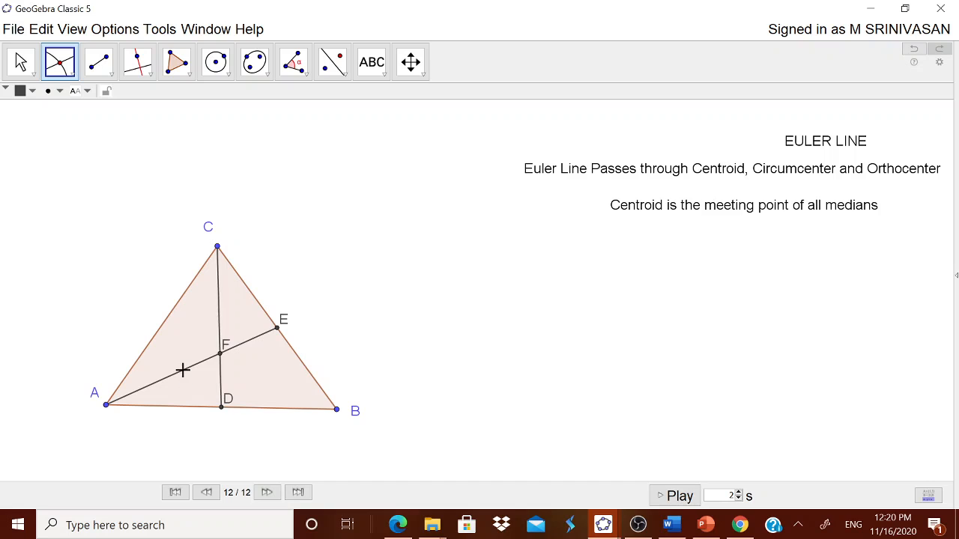
Hide the two median segments CD and AE, keeping their intersection point displayed.
left_click(21, 74)
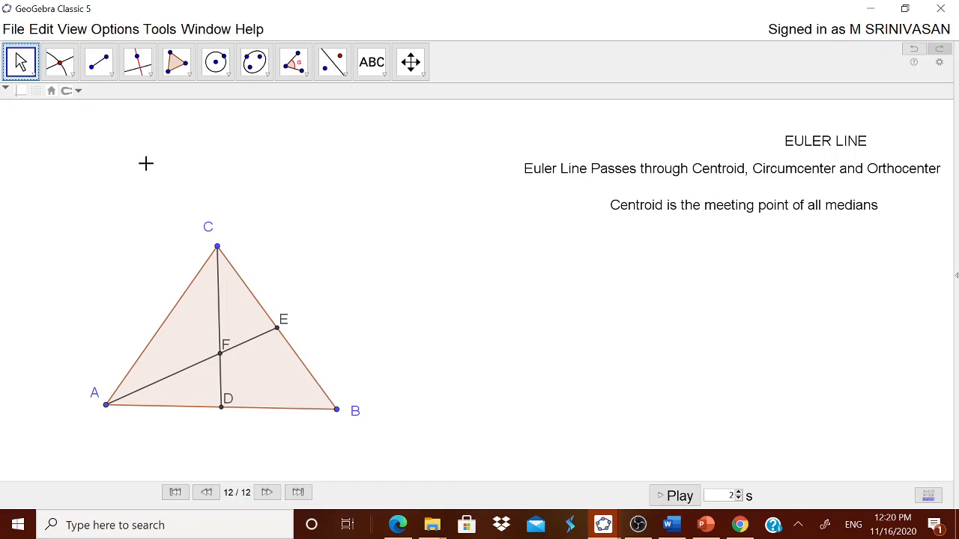
right_click(219, 294)
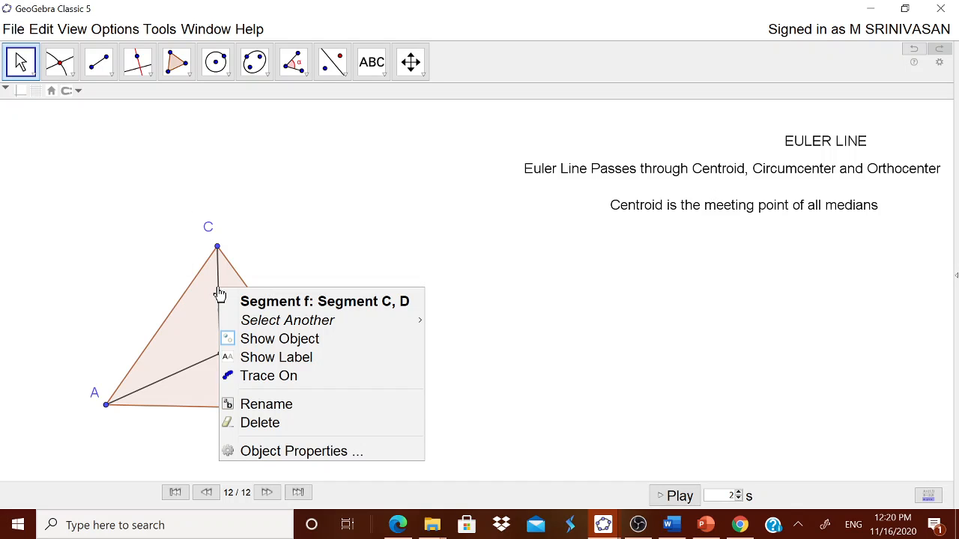
left_click(287, 345)
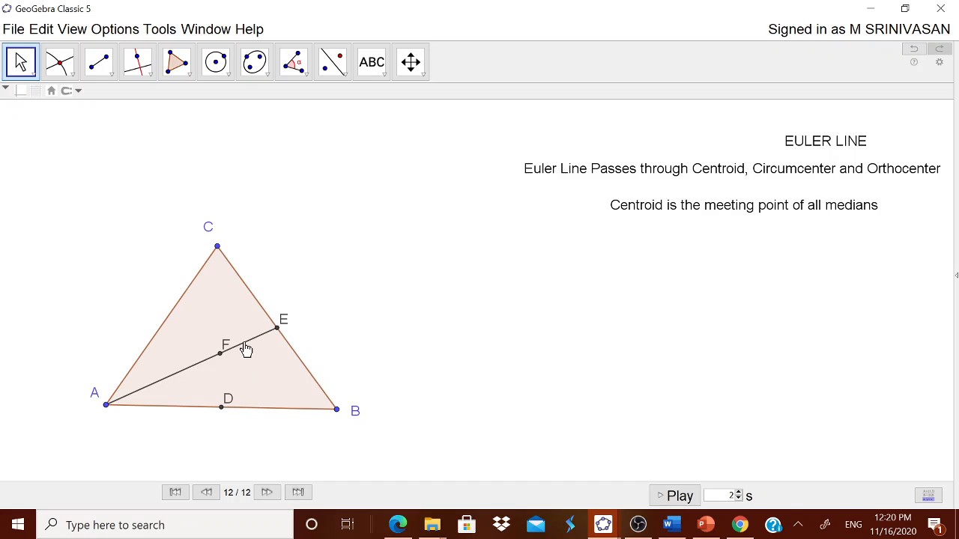
right_click(246, 348)
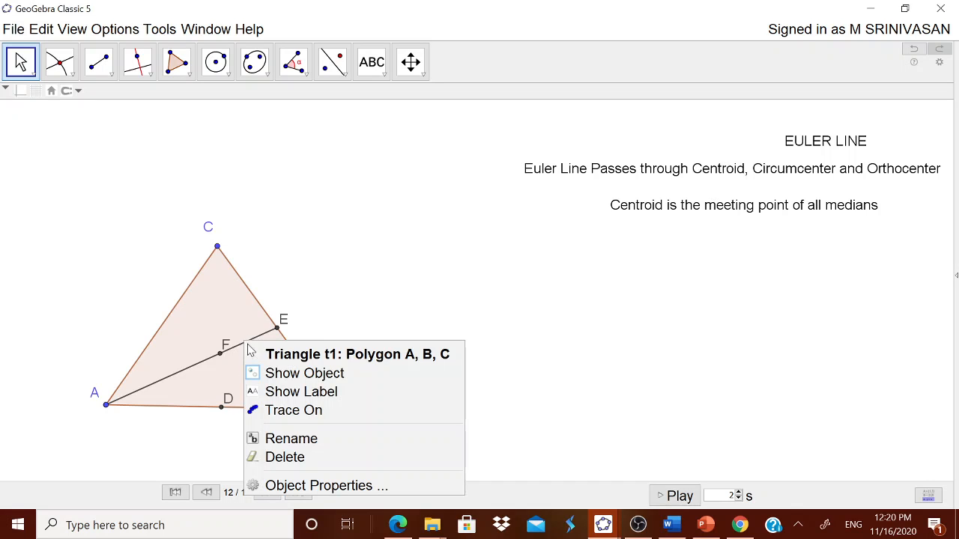
left_click(193, 370)
left_click(194, 366)
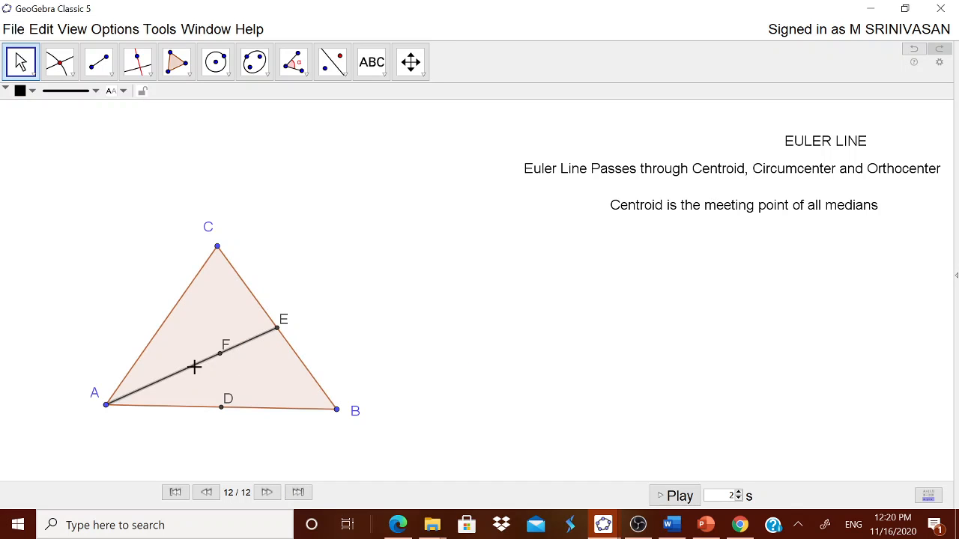
right_click(194, 366)
key("Escape")
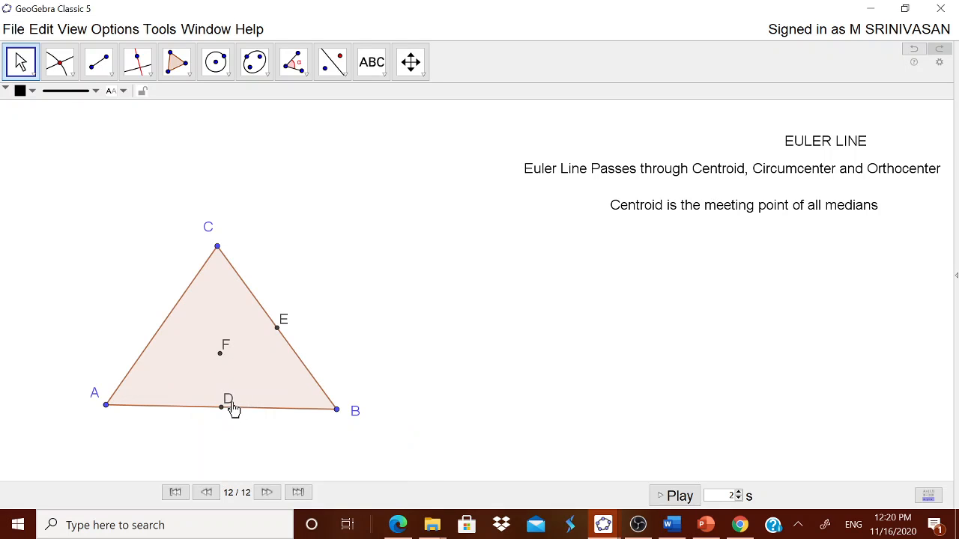
Move label D below side AB and hide the midpoints D and E.
left_click_drag(232, 404, 225, 426)
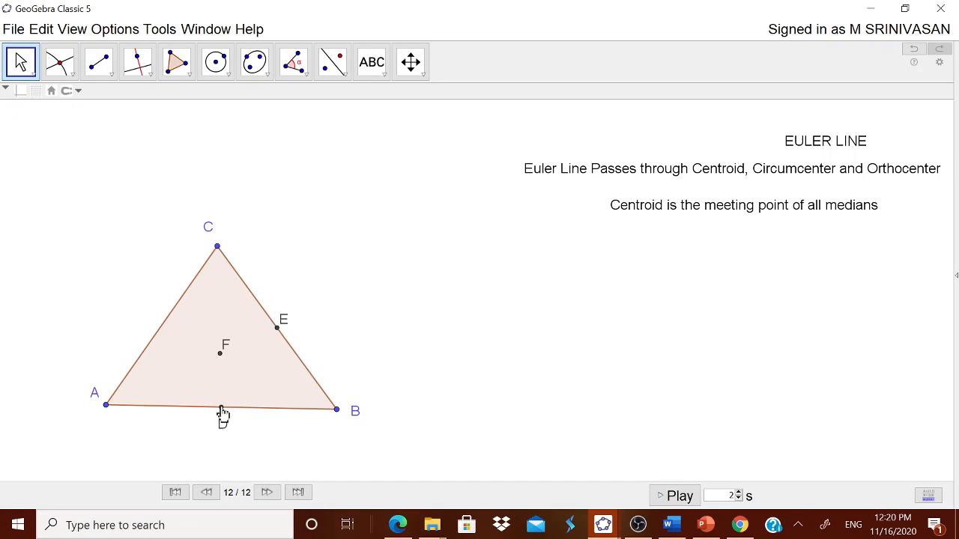
right_click(222, 417)
left_click(247, 416)
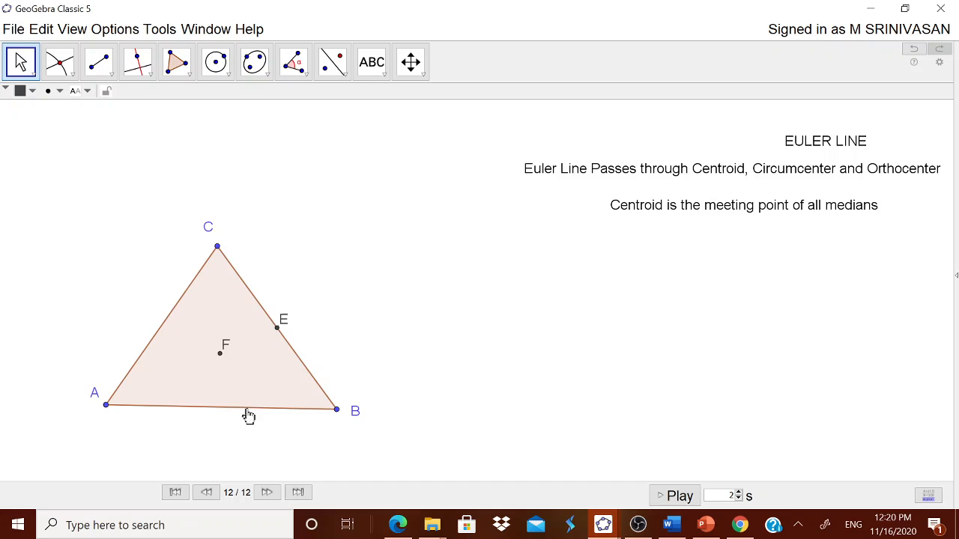
right_click(277, 334)
left_click(296, 359)
Rename intersection point F to CENTROID and shift vertex B slightly outward.
right_click(223, 362)
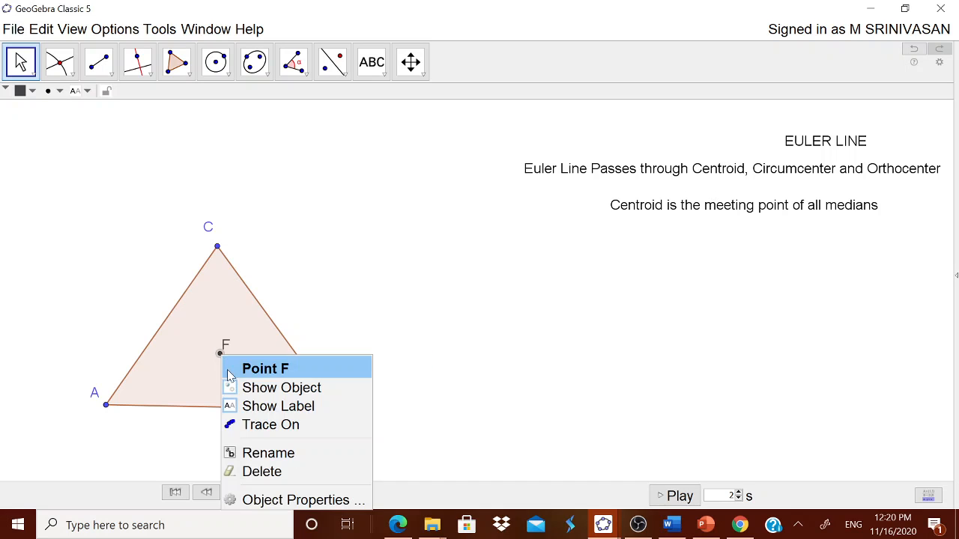
left_click(250, 453)
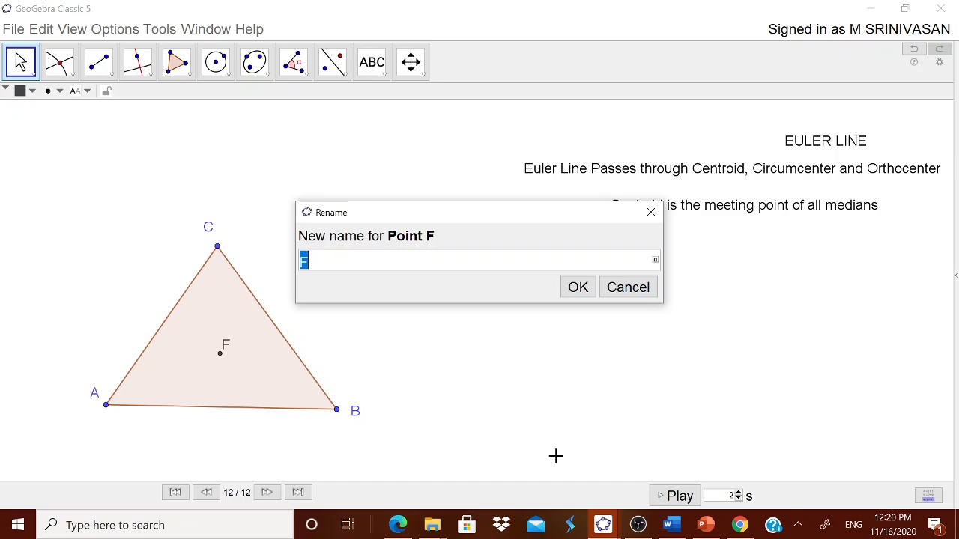
type("CENTROID")
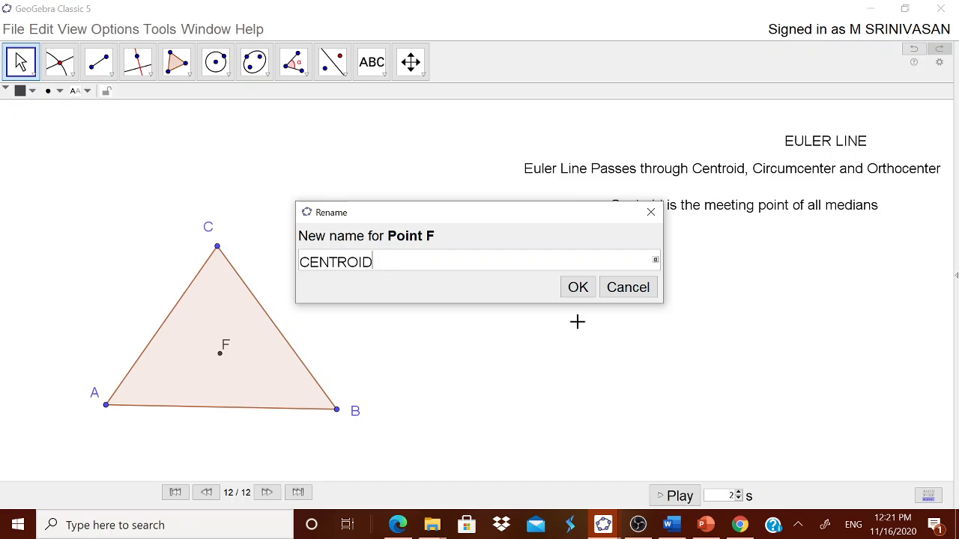
left_click(578, 287)
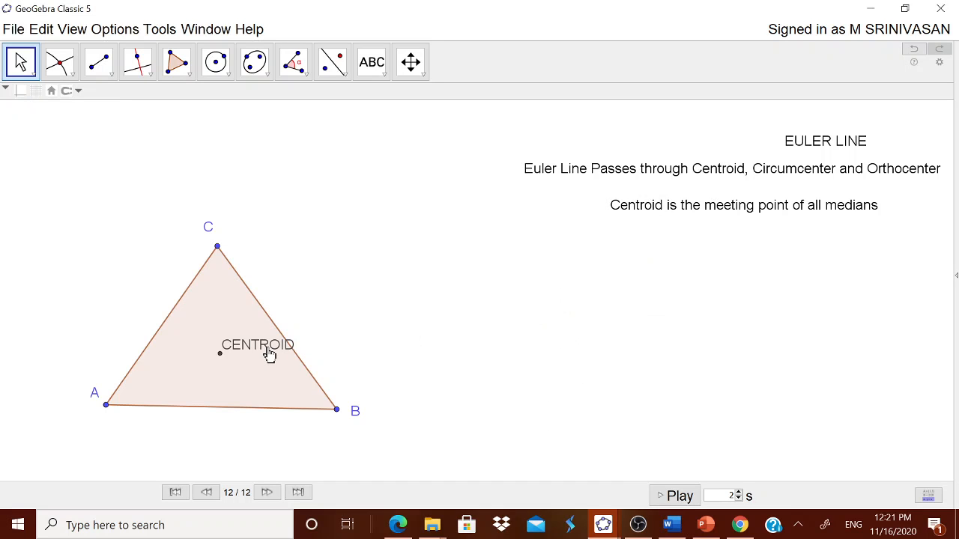
left_click(337, 411)
left_click_drag(337, 411, 363, 418)
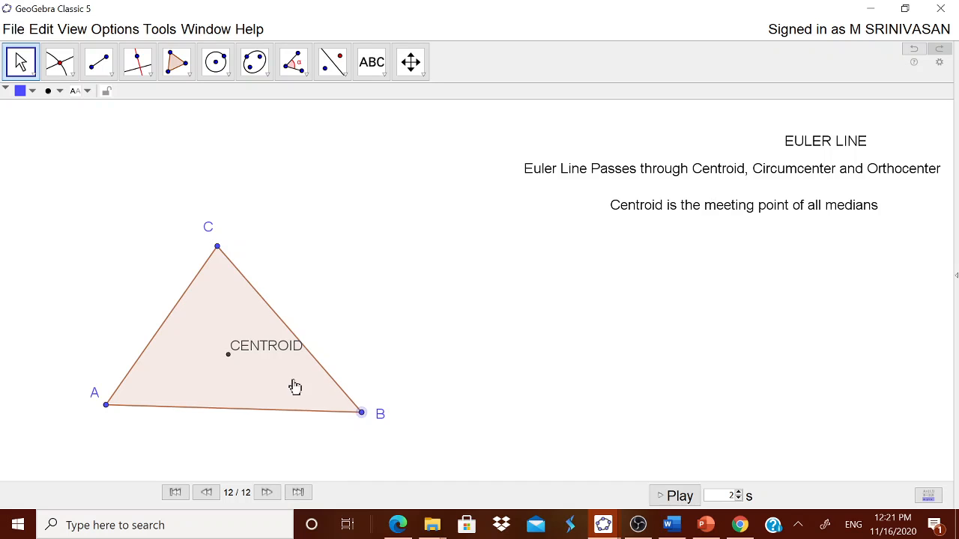
Switch to Word, copy the sentence "Circumcenter is the meeting point of all perpendicular bisectors" from NOTES.docx, and return to the GeoGebra construction.
left_click(671, 524)
left_click_drag(255, 272, 552, 280)
key("ctrl+c")
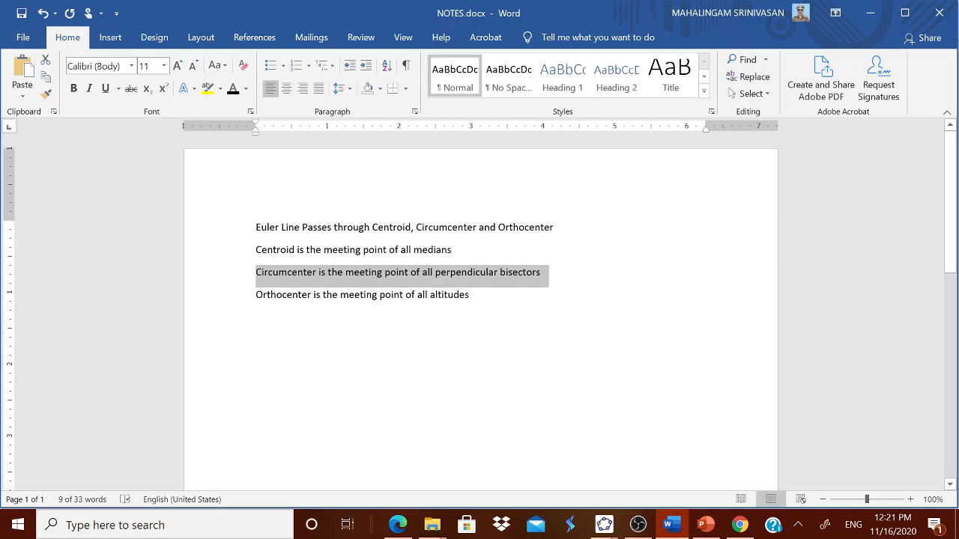
left_click(603, 525)
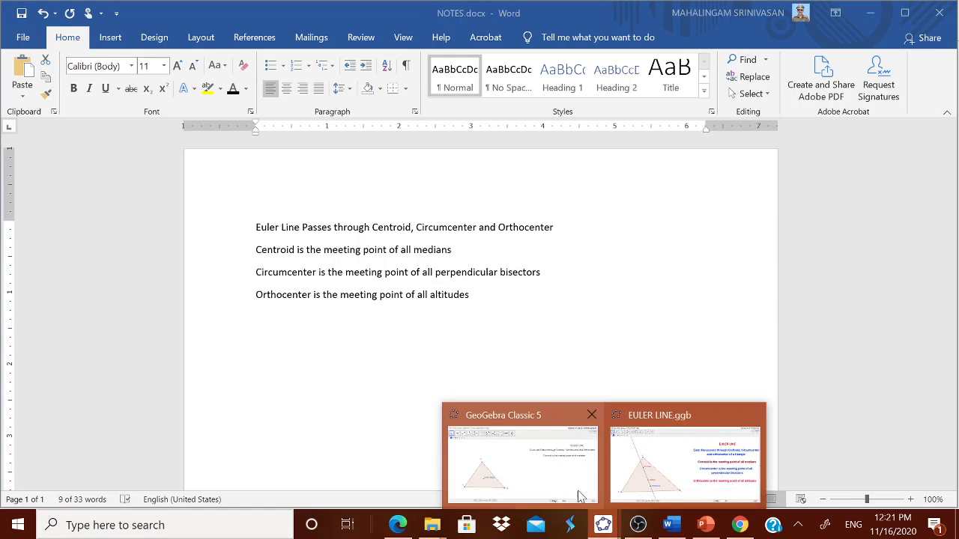
left_click(525, 456)
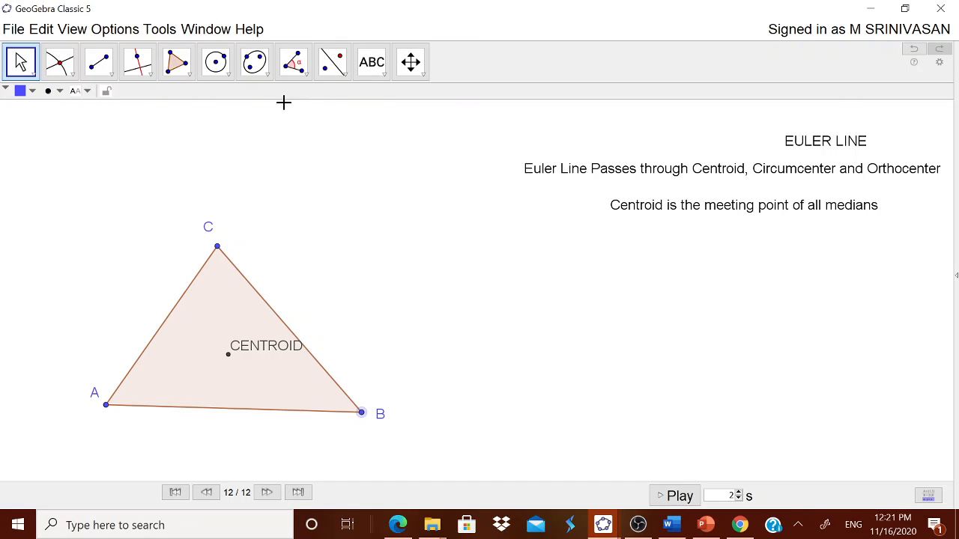
Add a text object with the copied circumcenter sentence and place it below the centroid sentence.
left_click(367, 66)
left_click(531, 403)
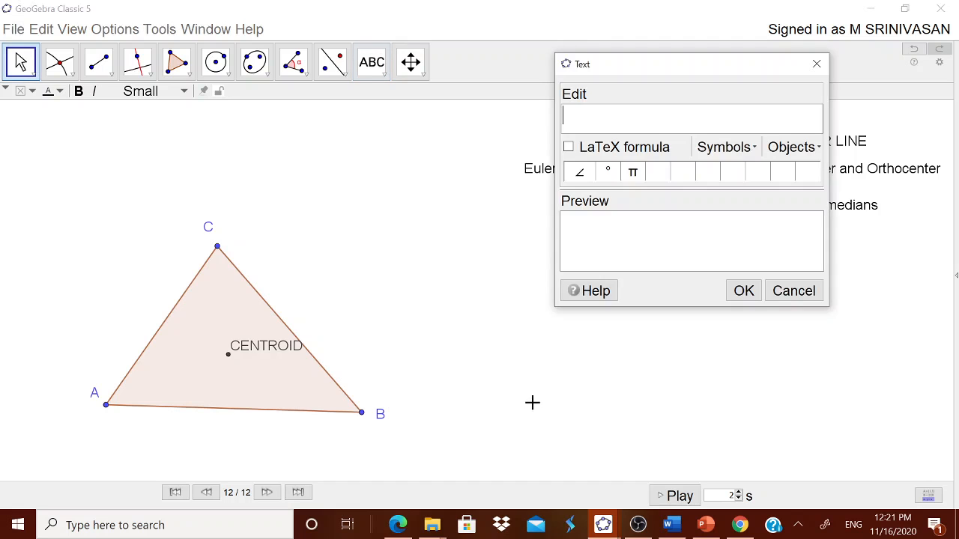
key("ctrl+v")
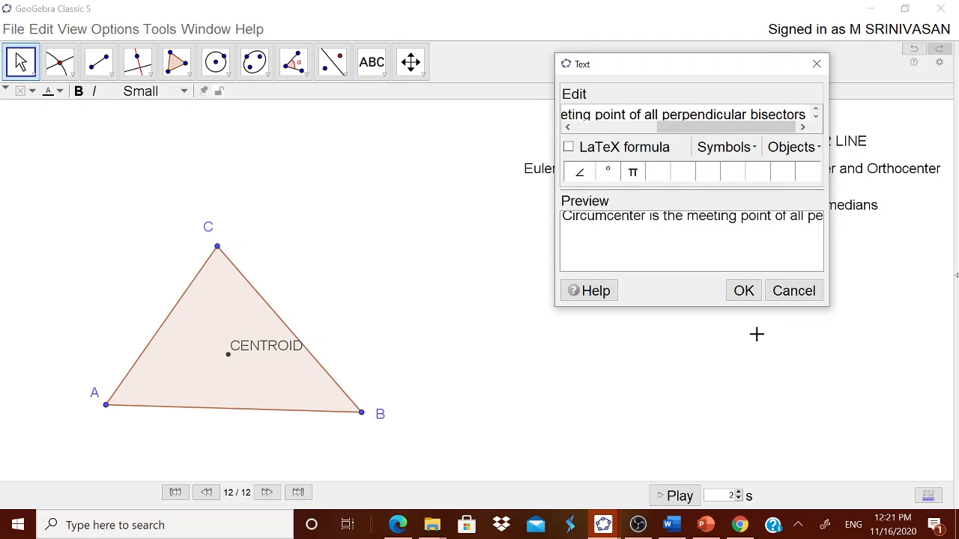
left_click(744, 290)
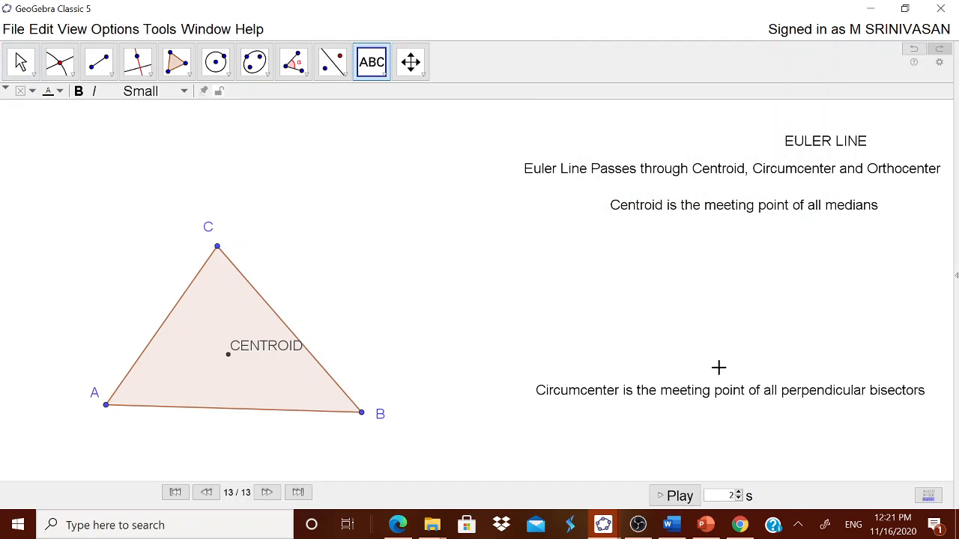
left_click_drag(725, 399, 753, 266)
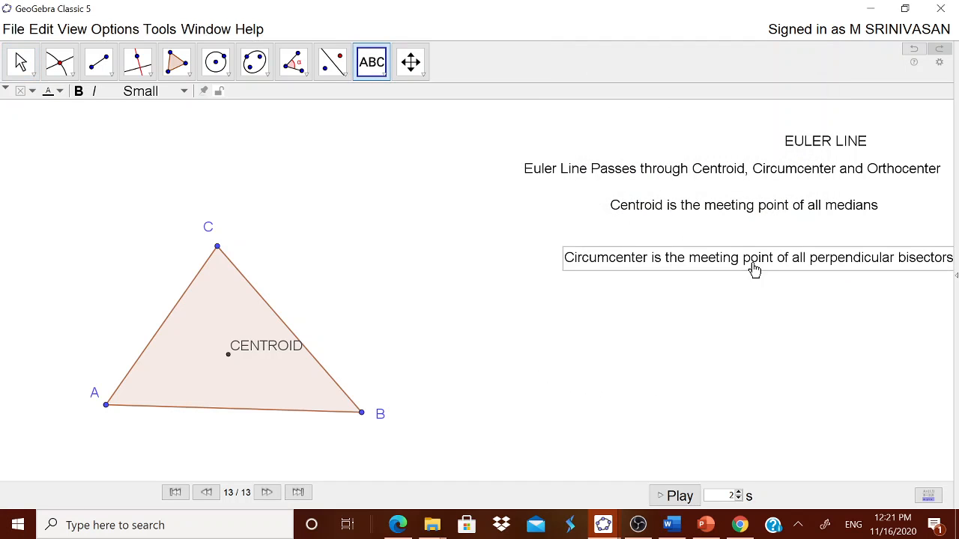
left_click(360, 409)
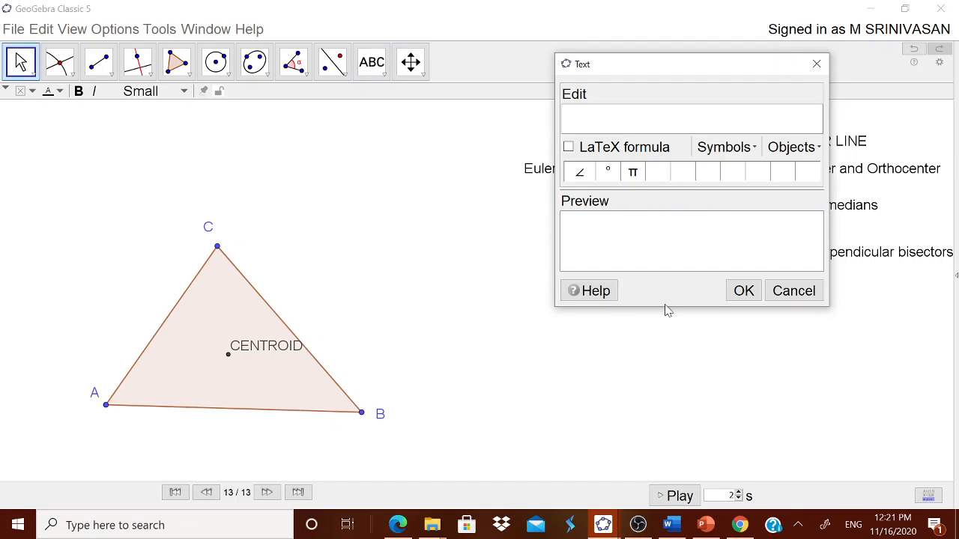
left_click(794, 291)
left_click(20, 62)
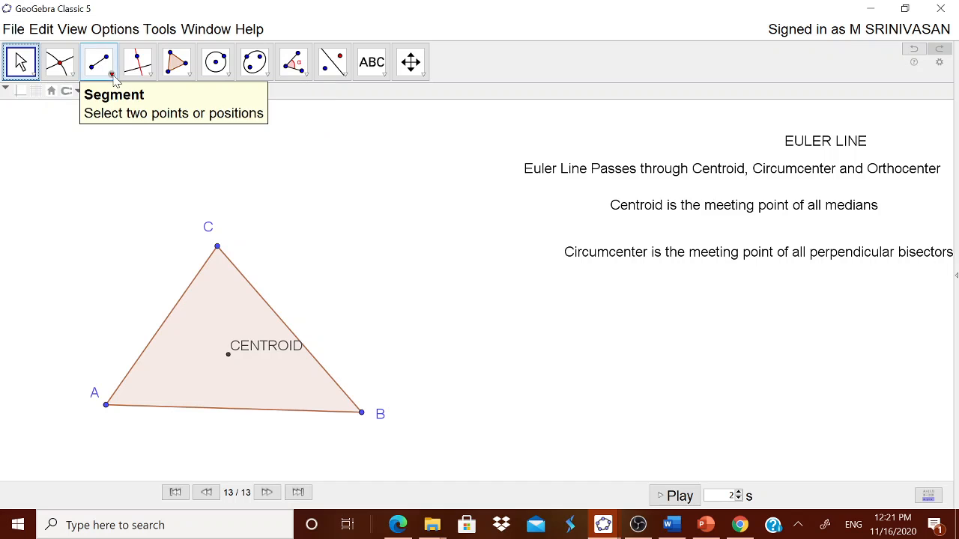
Construct the perpendicular bisectors of sides AB and CB from their endpoint vertices.
left_click(150, 73)
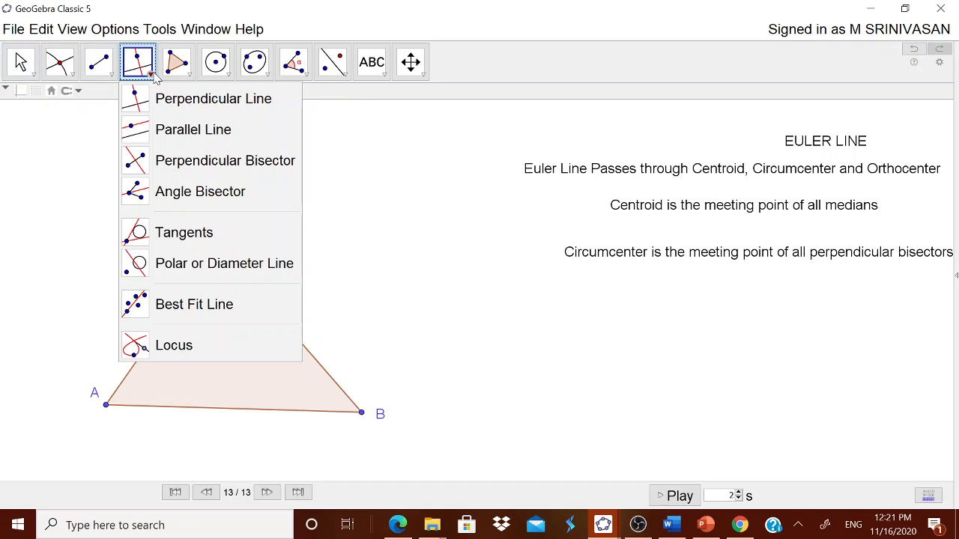
left_click(233, 166)
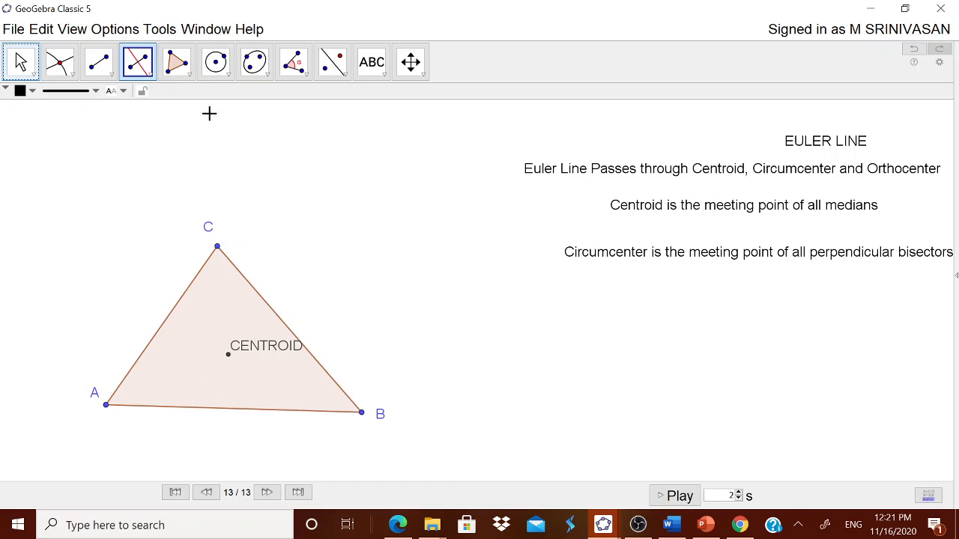
left_click(152, 75)
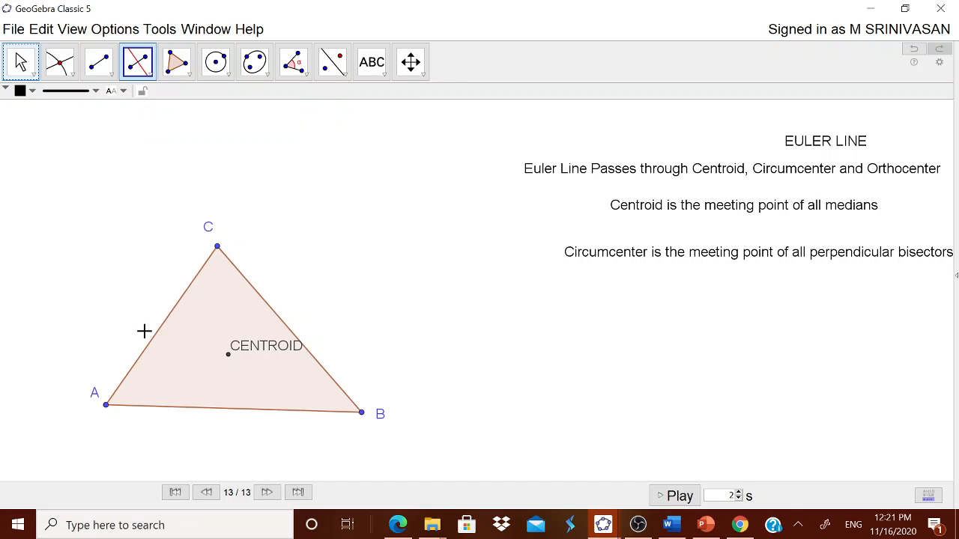
left_click(108, 408)
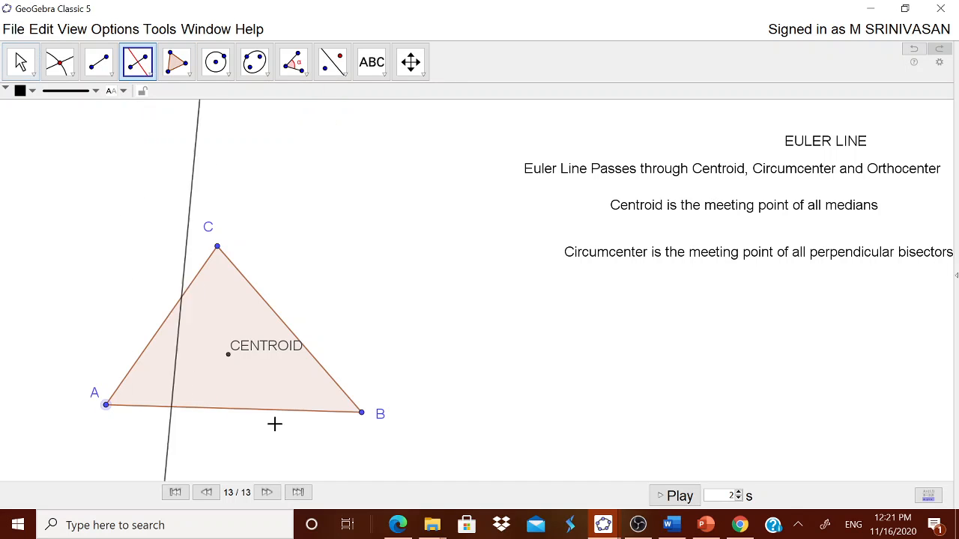
left_click(362, 413)
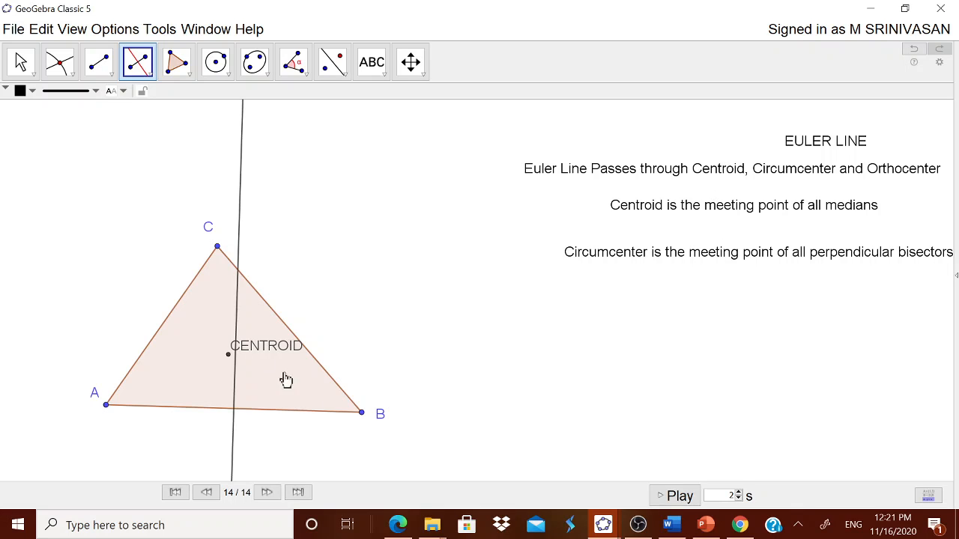
left_click(218, 250)
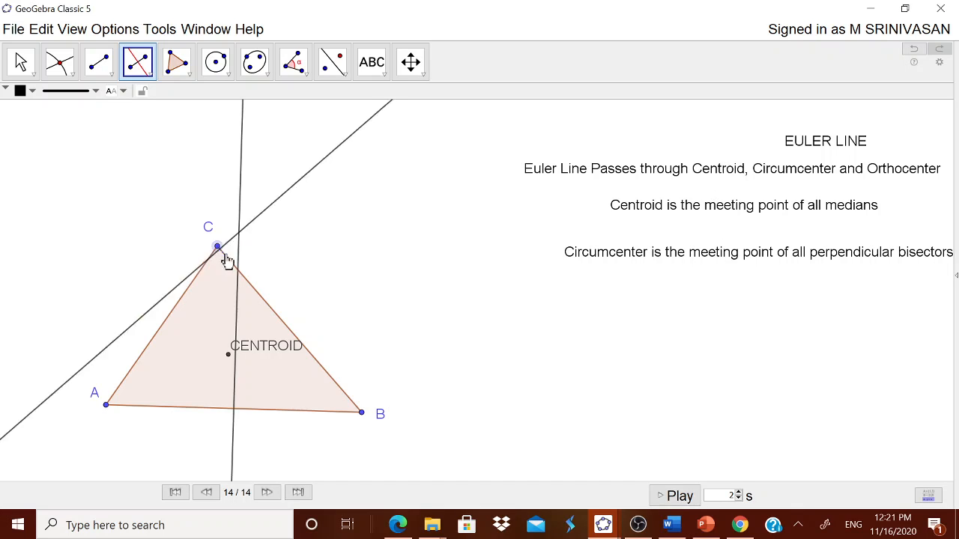
left_click(362, 414)
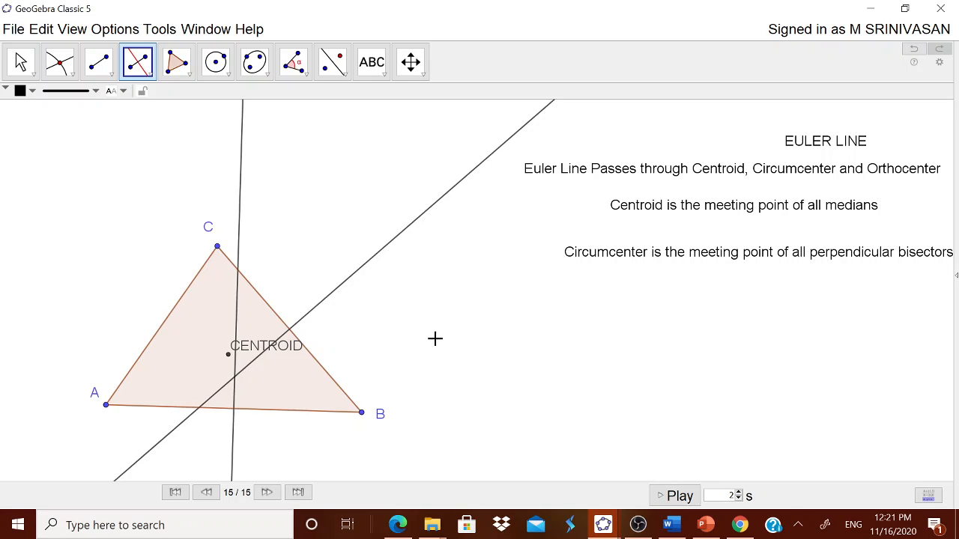
Create the intersection point of the two perpendicular bisectors with the Intersect tool.
left_click(64, 75)
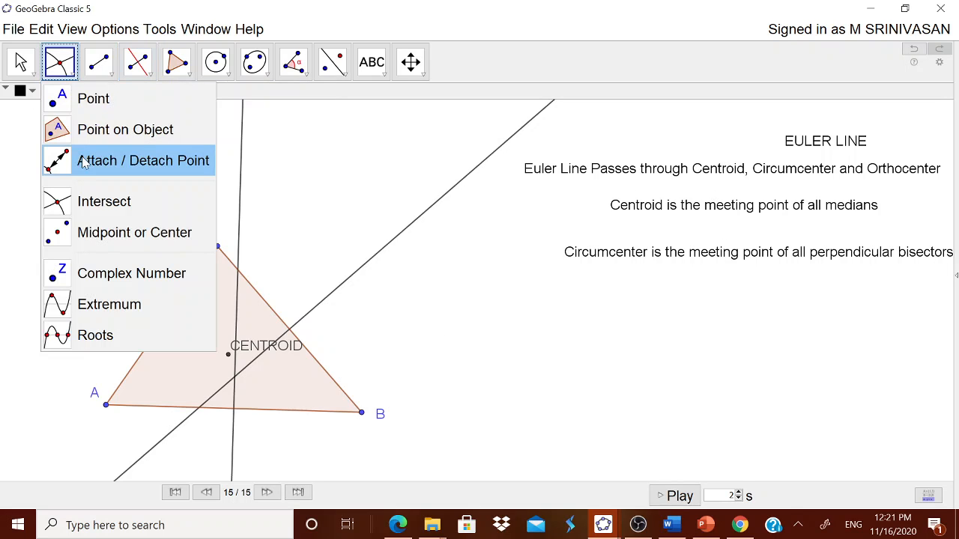
left_click(86, 204)
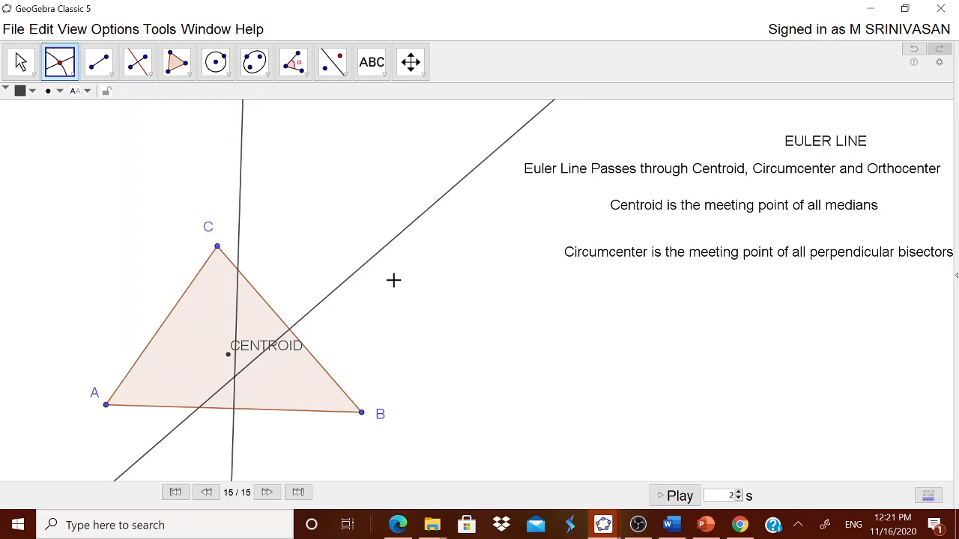
left_click(240, 216)
left_click(387, 250)
Hide the perpendicular bisectors of CB and AB, keeping their intersection point shown.
left_click(21, 61)
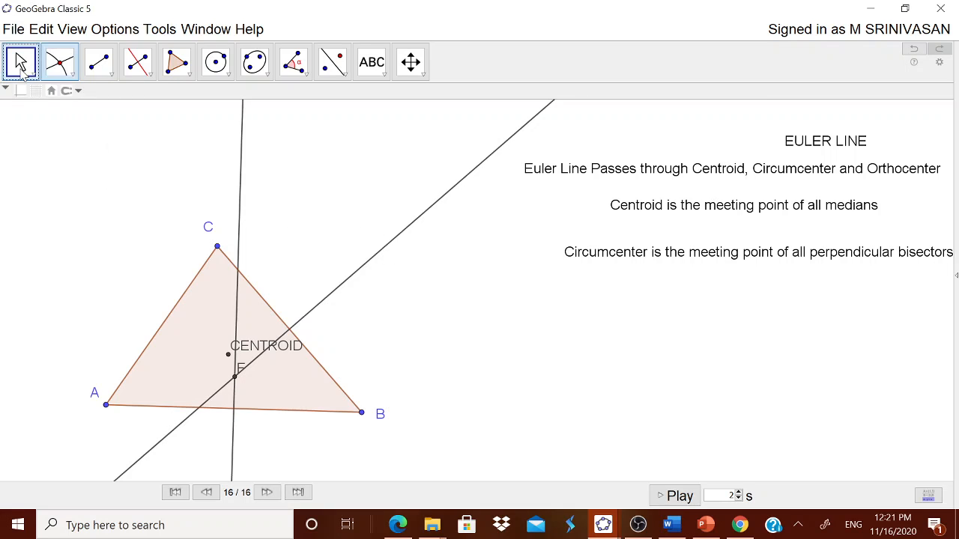
right_click(372, 257)
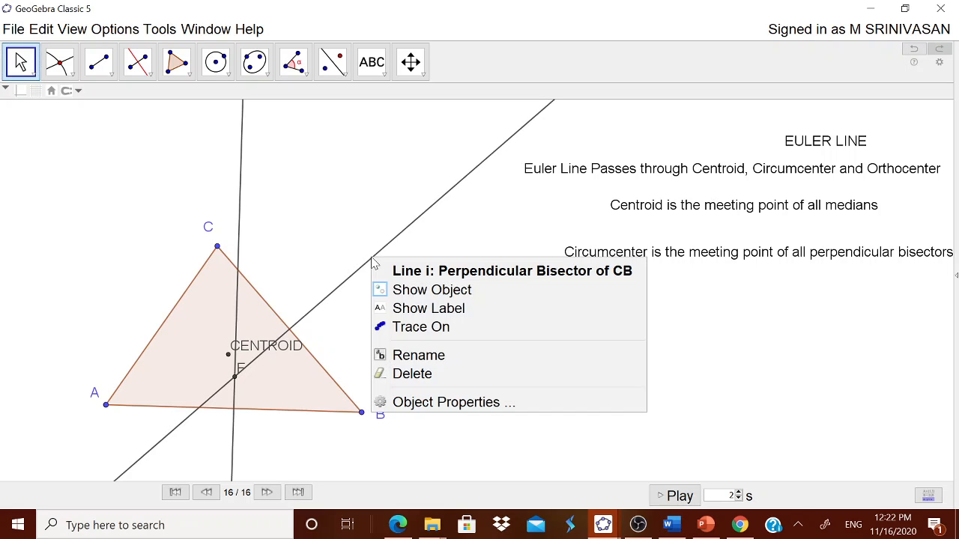
left_click(431, 290)
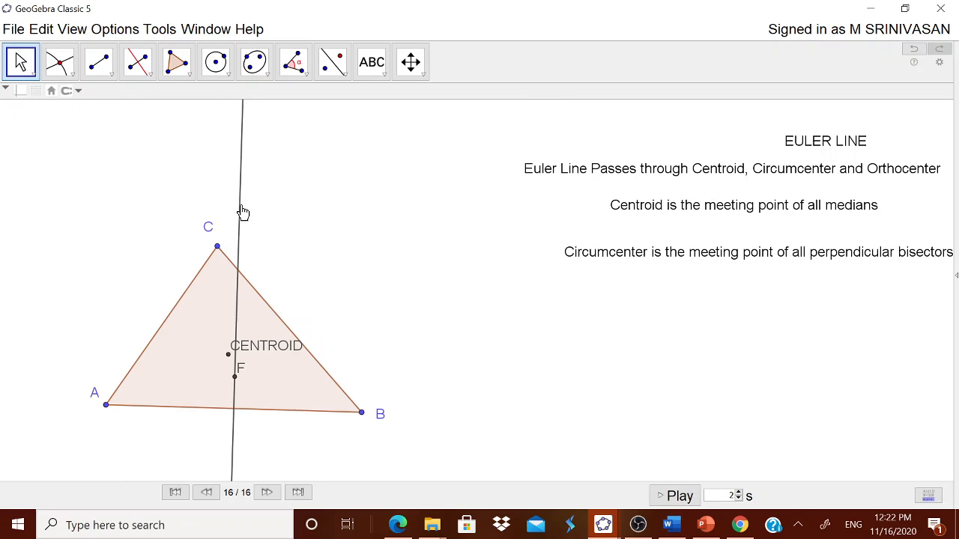
right_click(242, 212)
left_click(288, 236)
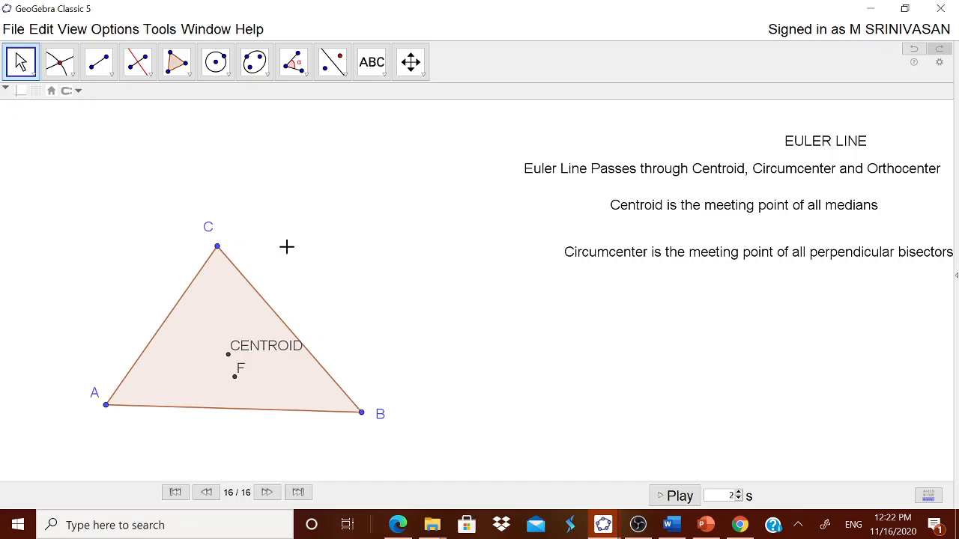
Rename intersection point F to CIRCUMCENTER and shift the CIRCUMCENTER and CENTROID labels slightly away from their points.
right_click(234, 379)
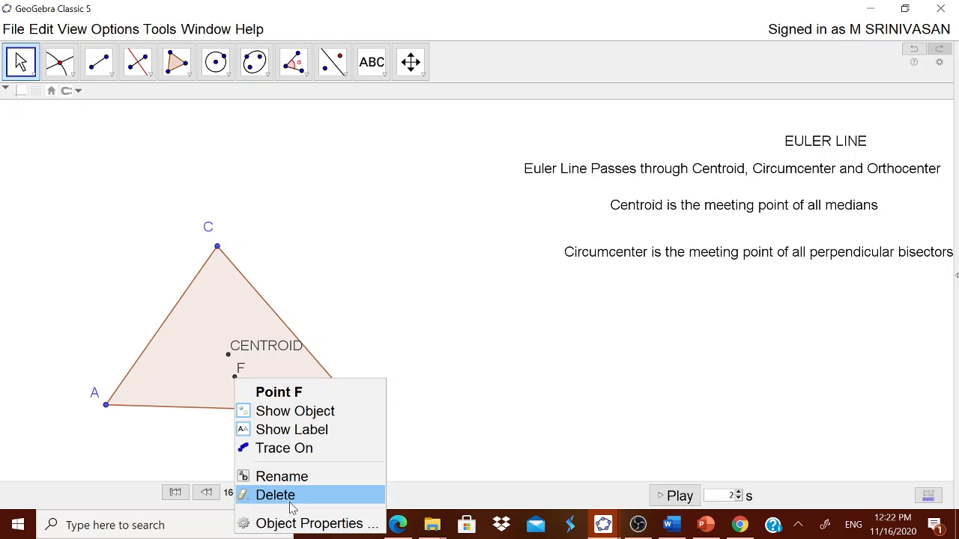
left_click(292, 478)
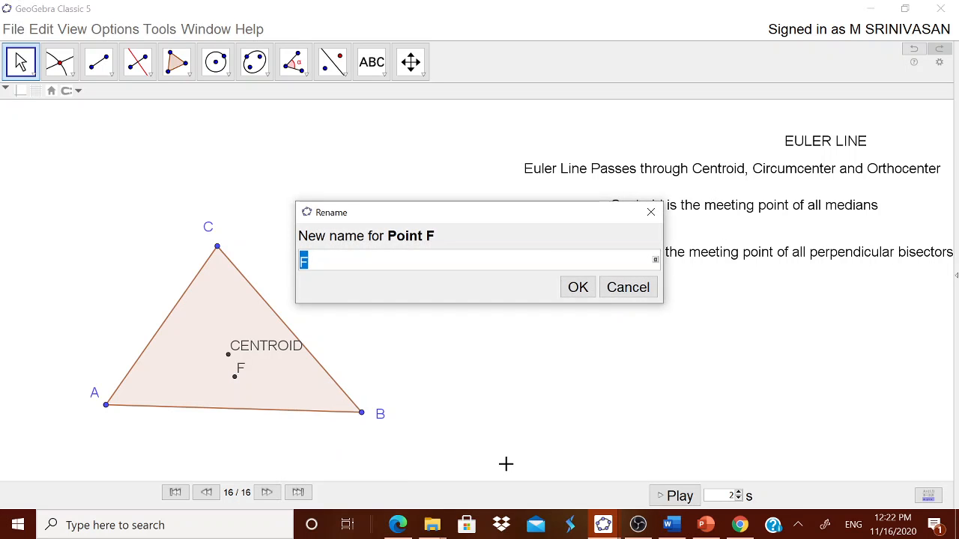
type("CI")
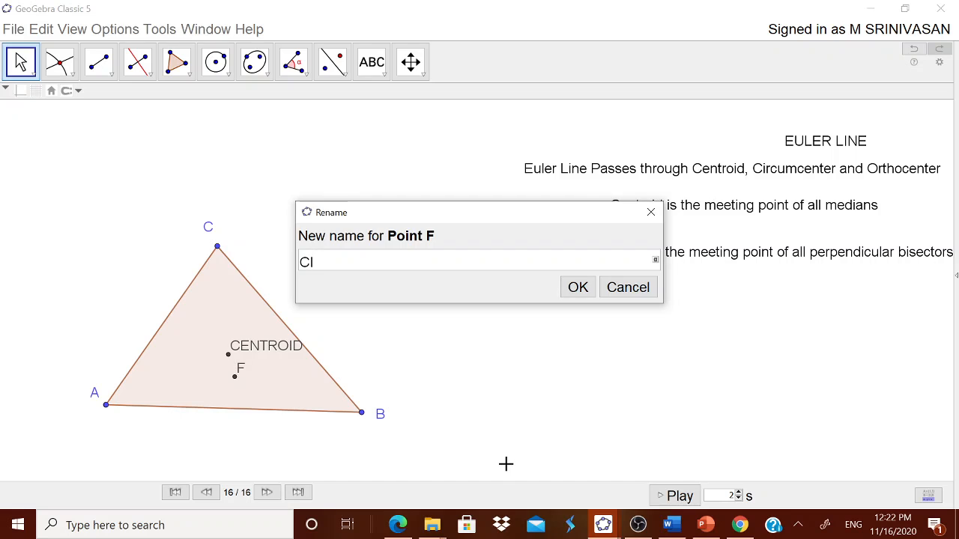
type("RCUM")
type("CWE")
key("BackSpace")
key("BackSpace")
type("E TER")
key("BackSpace")
key("BackSpace")
key("BackSpace")
type("TER")
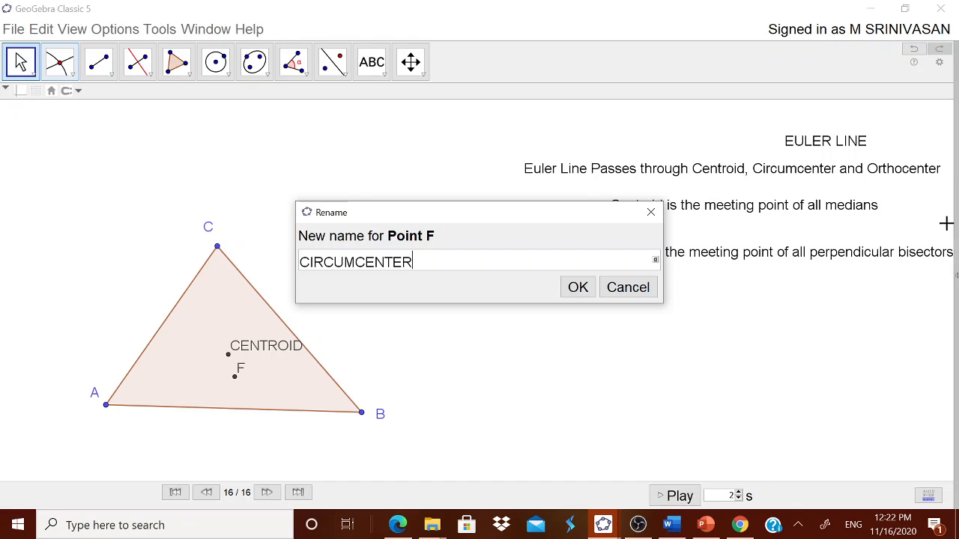
left_click(576, 287)
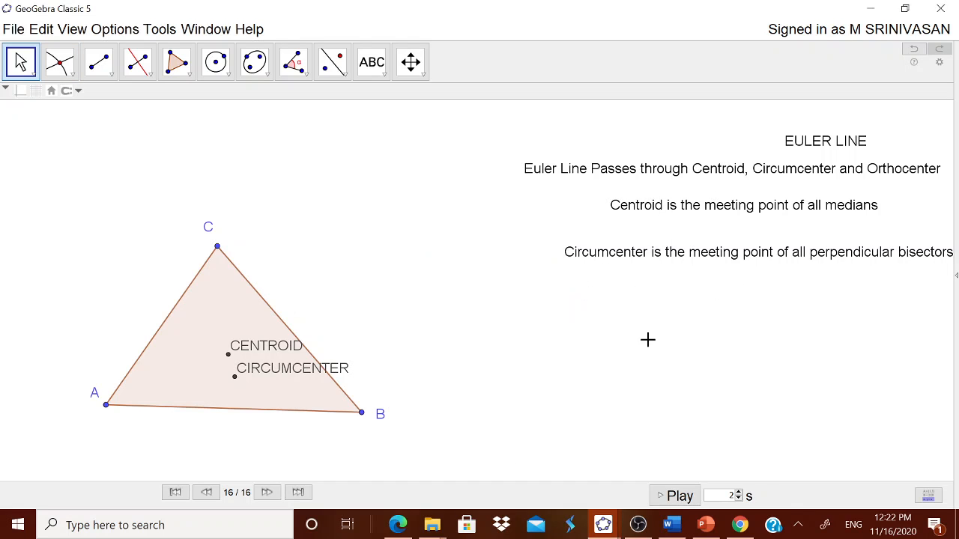
left_click_drag(284, 374, 292, 382)
left_click_drag(267, 349, 273, 356)
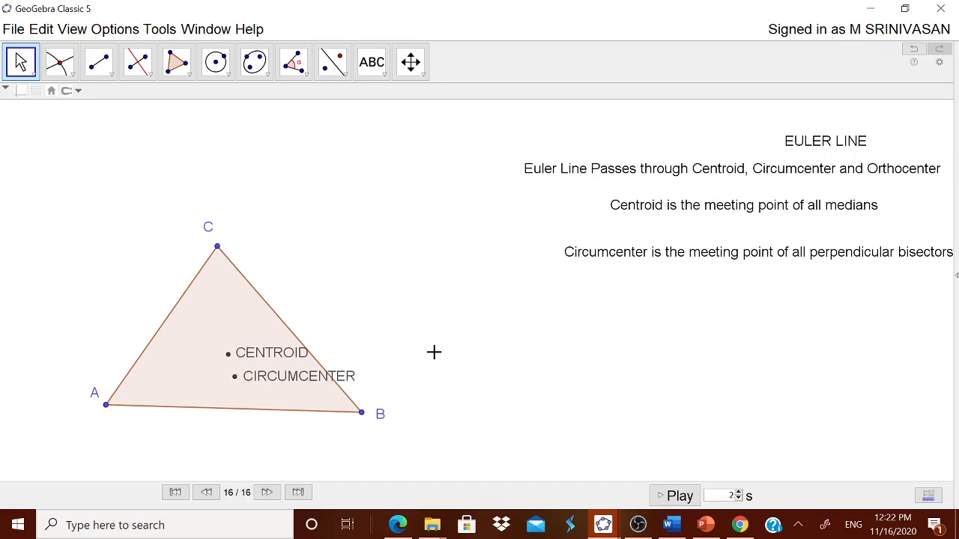
Switch to Word, copy the sentence "Orthocenter is the meeting point of all altitudes" from NOTES.docx, and return to the GeoGebra construction.
left_click(670, 524)
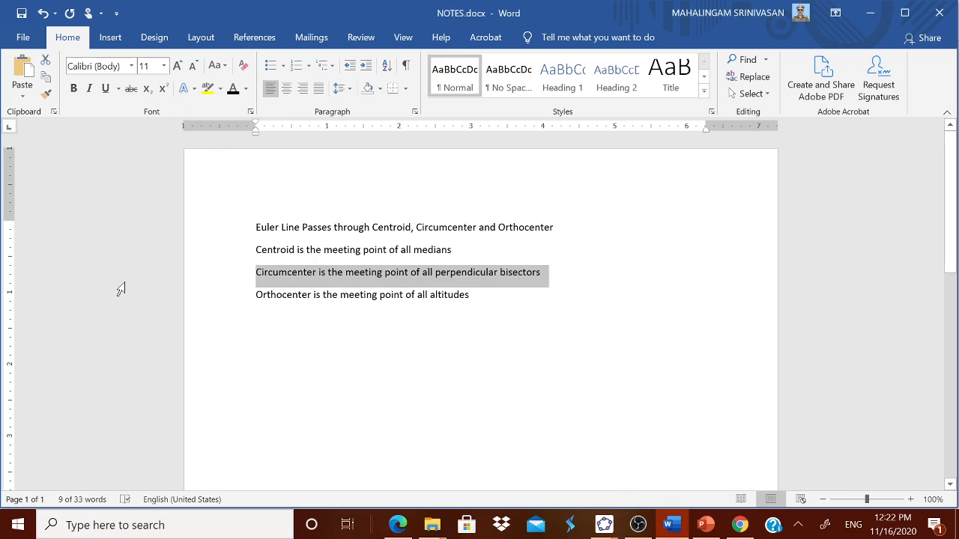
left_click_drag(256, 294, 479, 296)
key("ctrl+c")
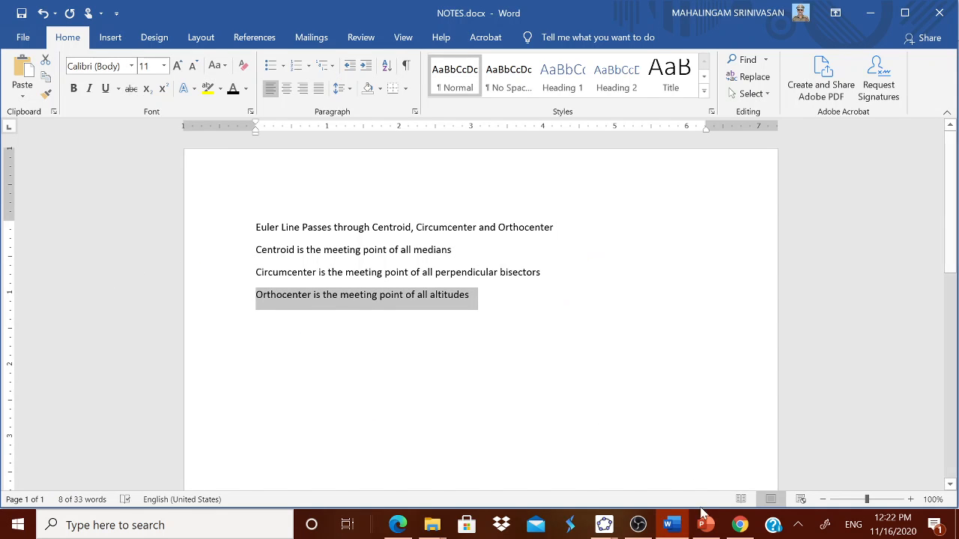
left_click(603, 524)
left_click(552, 461)
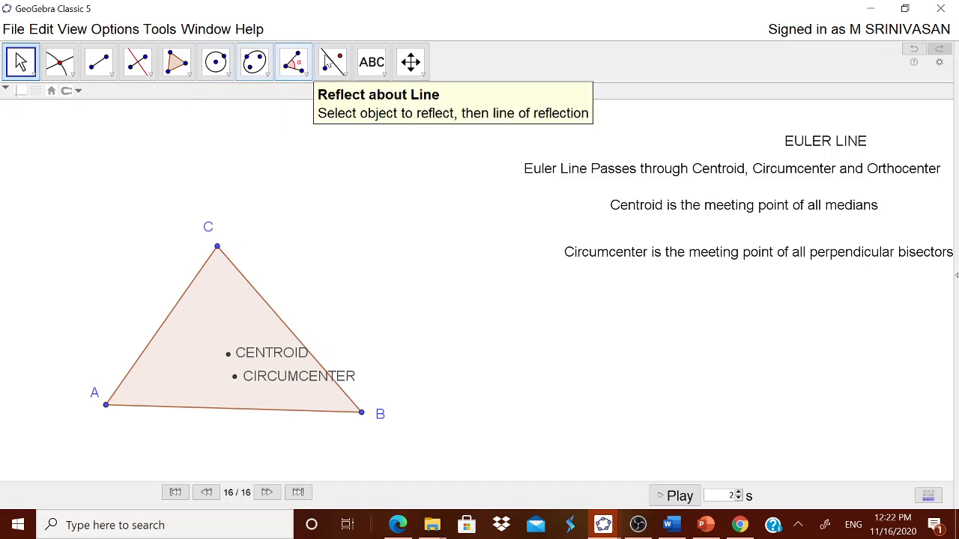
Add a text object with the copied orthocenter sentence and place it below the circumcenter sentence.
left_click(374, 64)
left_click(465, 284)
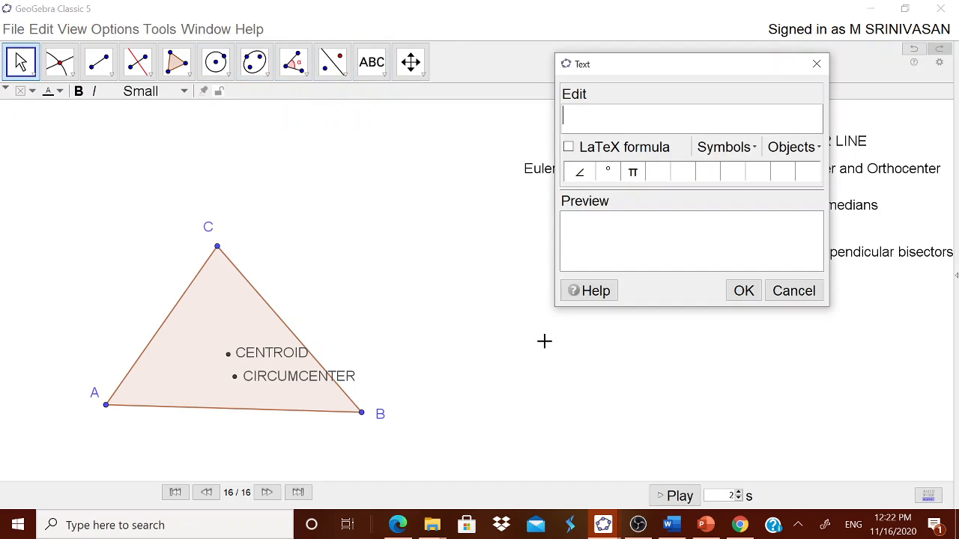
key("ctrl+v")
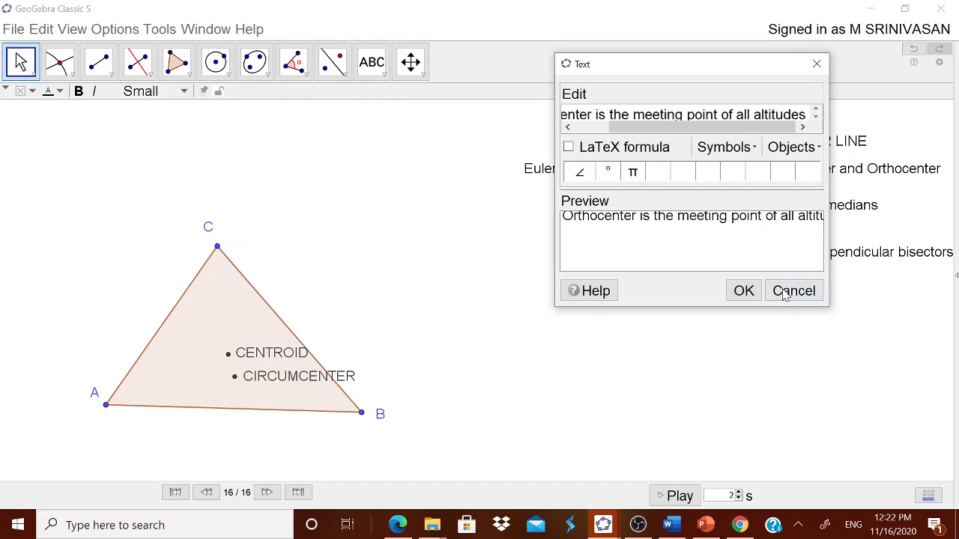
left_click(743, 290)
left_click_drag(631, 288, 753, 302)
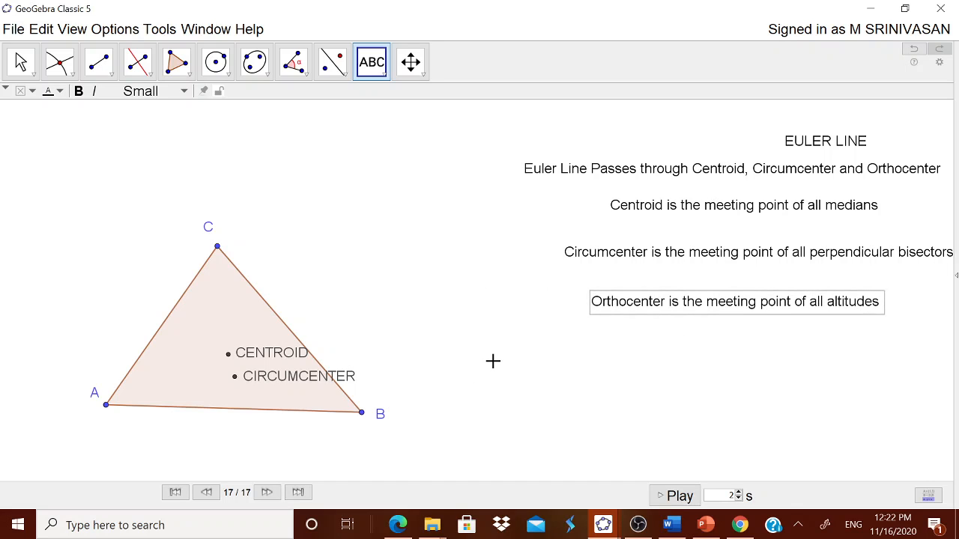
Construct the altitudes as perpendicular lines to side AB through C and to side BC through A.
left_click(146, 69)
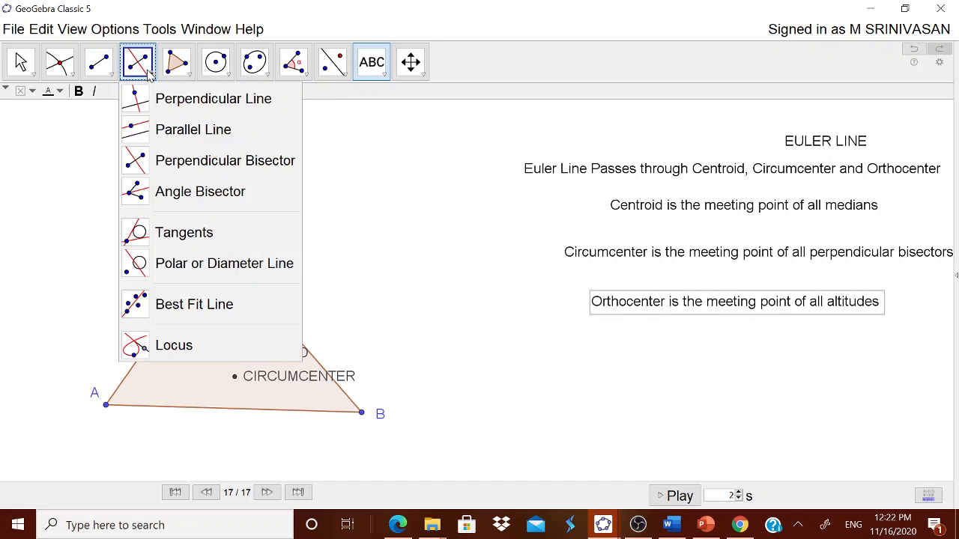
left_click(169, 99)
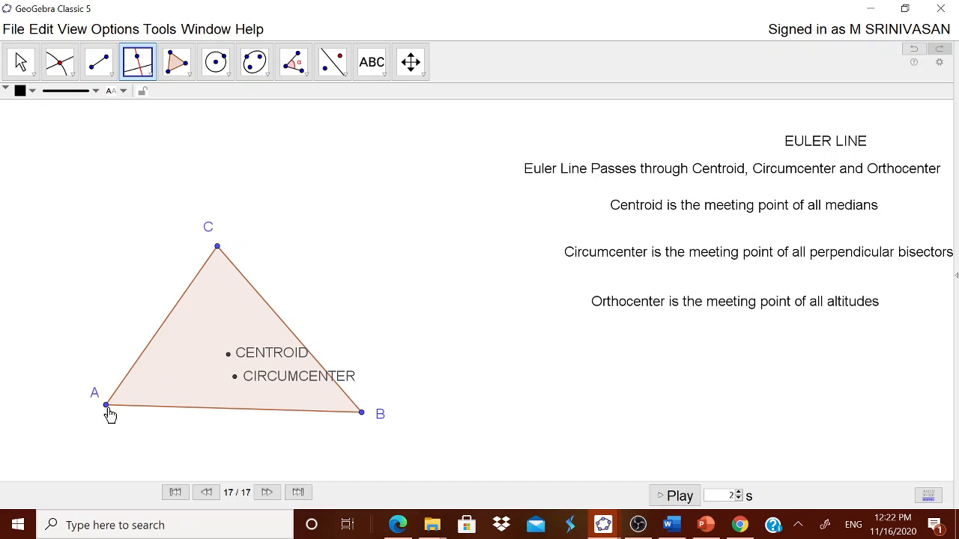
left_click(178, 408)
left_click(217, 247)
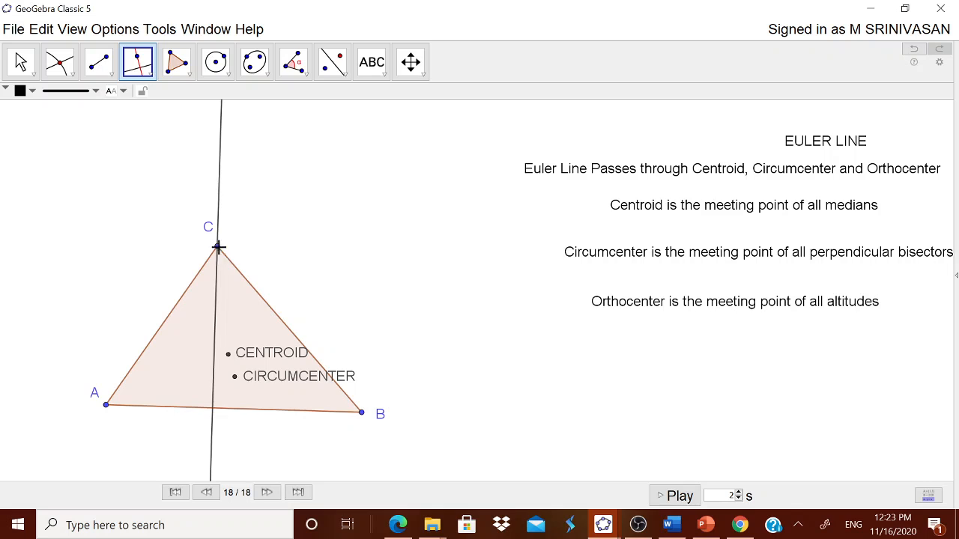
left_click(279, 321)
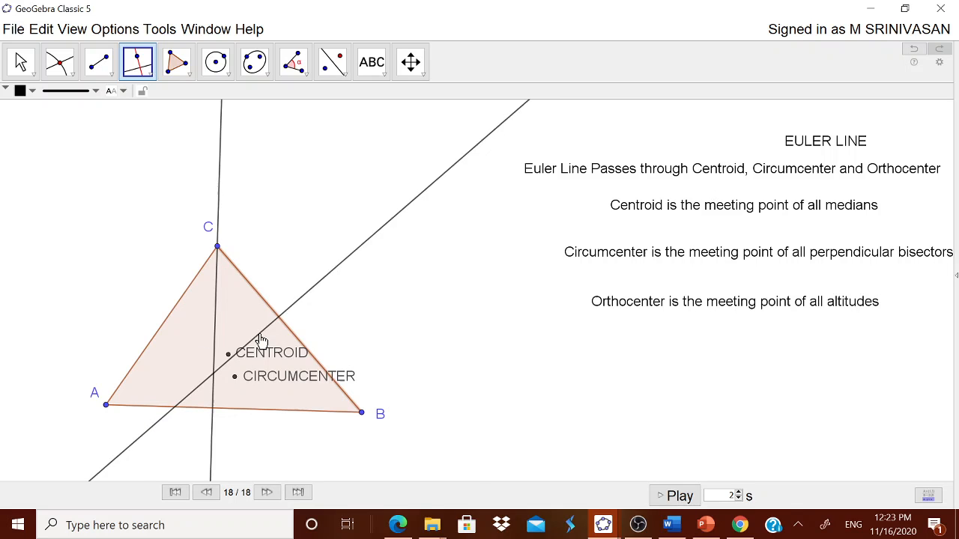
left_click(106, 406)
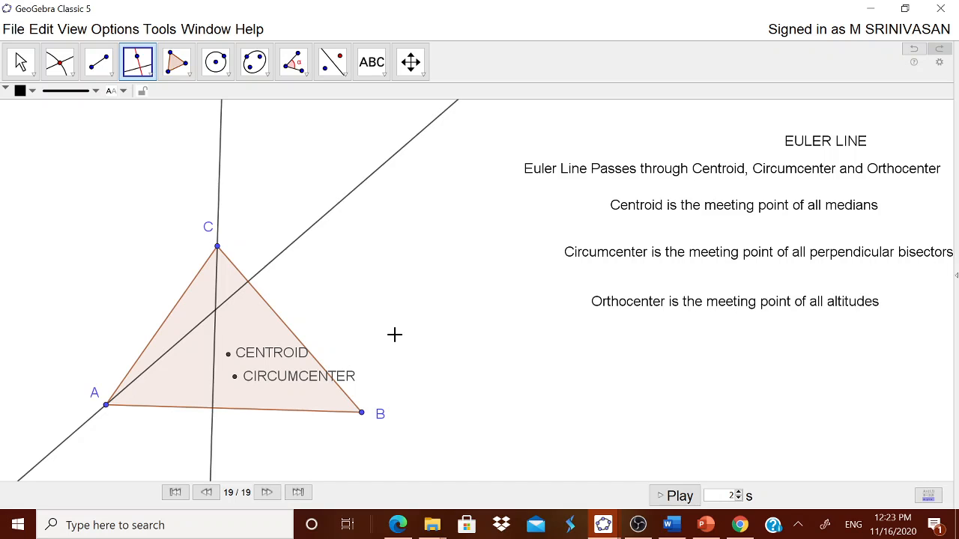
Create the intersection point of the altitudes through C and A.
left_click(68, 74)
left_click(91, 200)
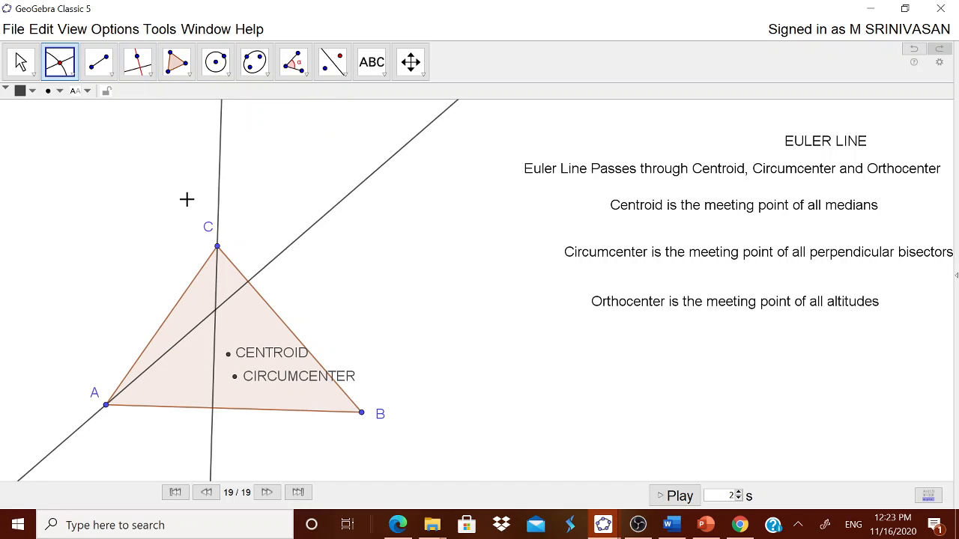
left_click(219, 185)
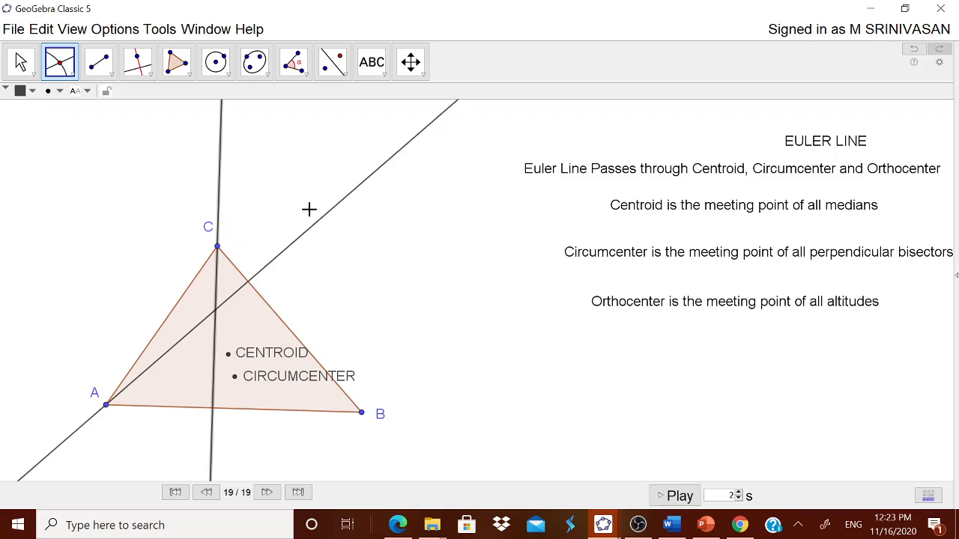
left_click(330, 218)
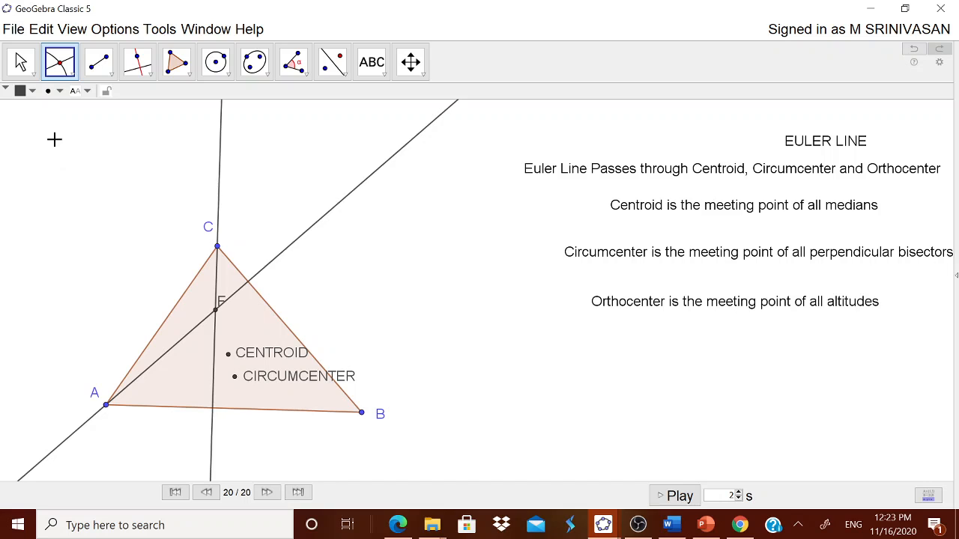
Hide both altitude lines, keeping their intersection point shown.
right_click(298, 245)
left_click(344, 274)
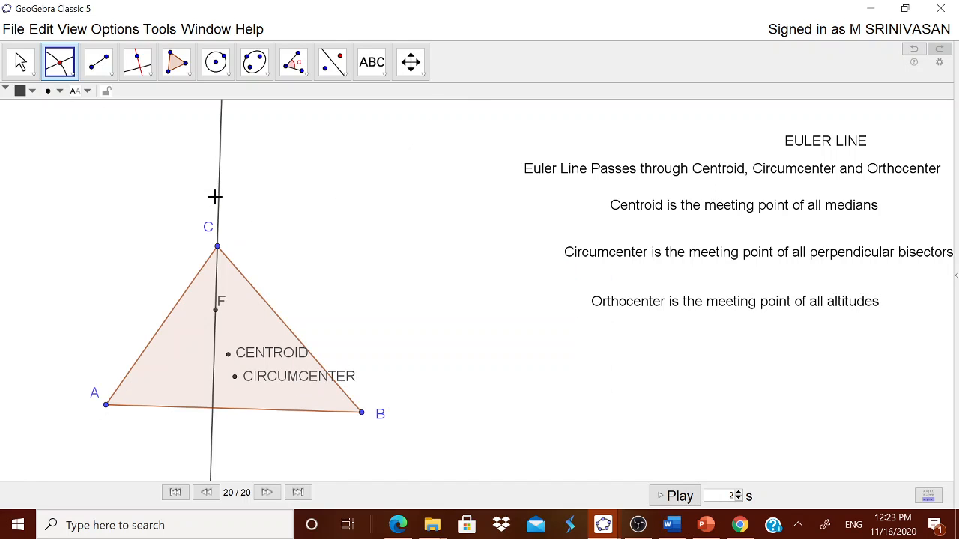
right_click(218, 197)
left_click(277, 230)
Rename intersection point F of the altitudes to ORTHOCENTER.
right_click(216, 316)
left_click(255, 409)
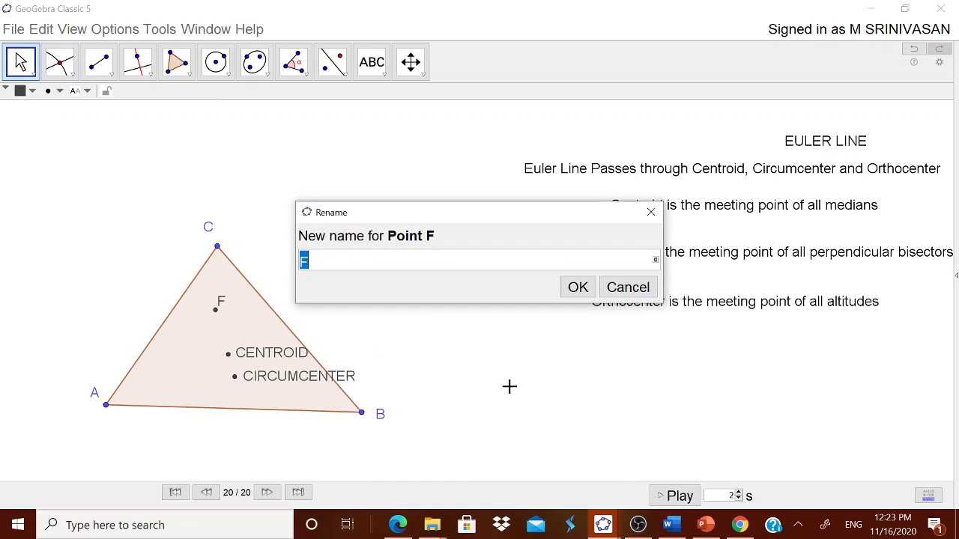
type("ORT")
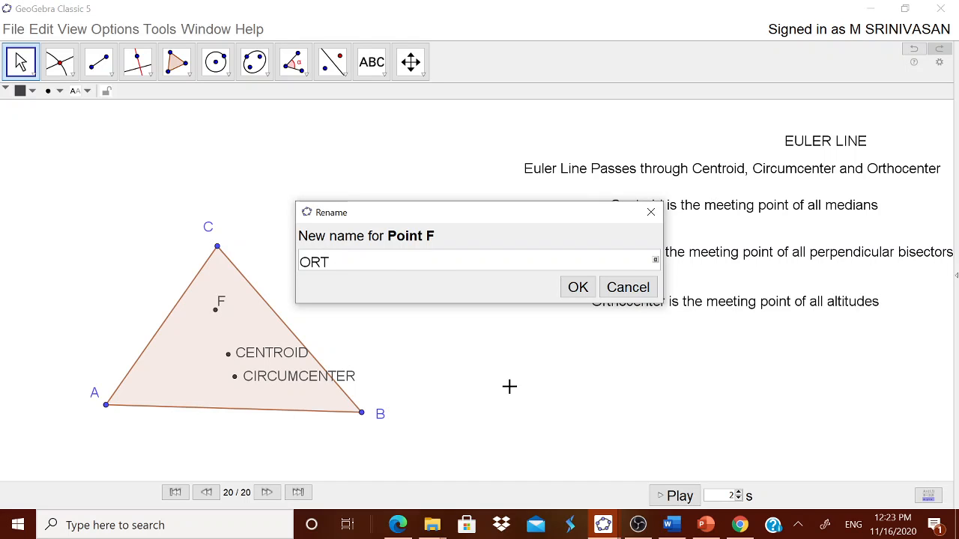
type("HOCENTER")
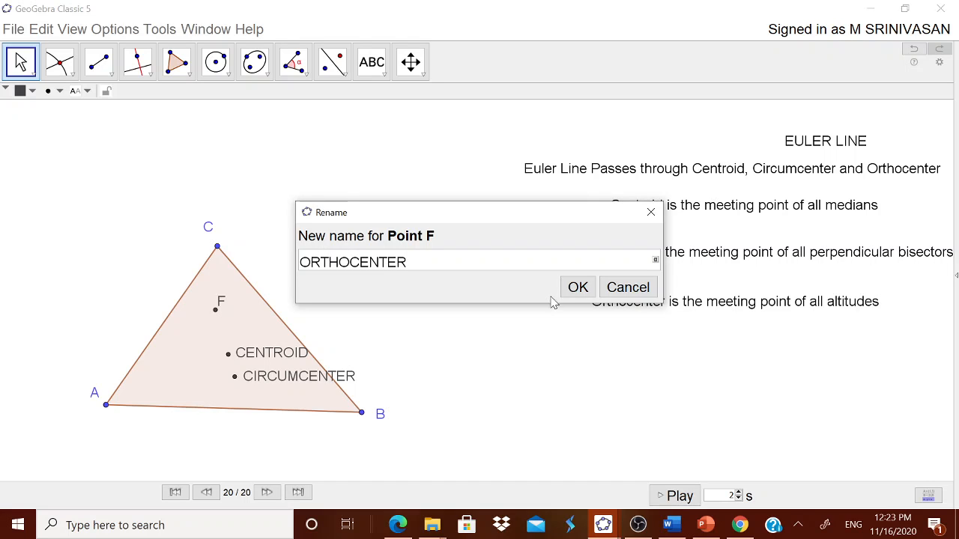
left_click(576, 289)
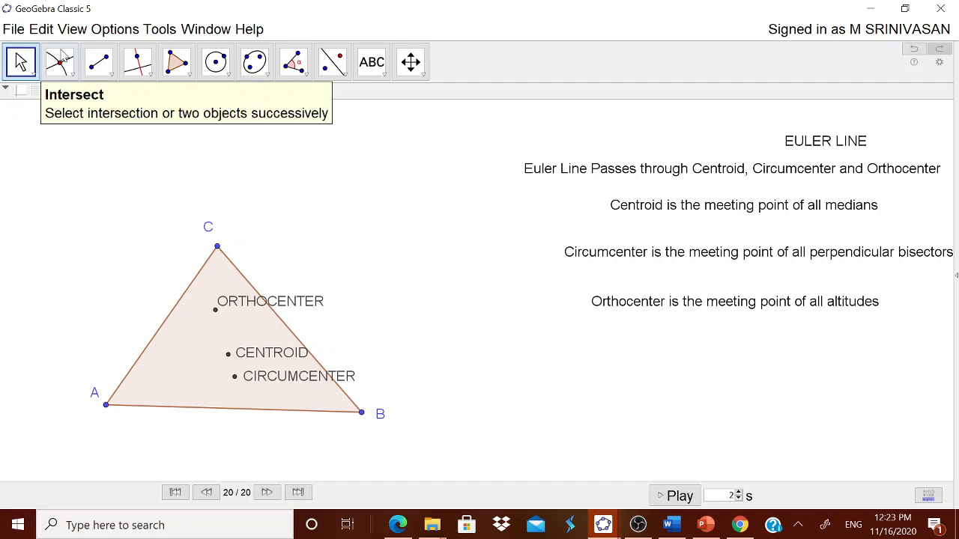
Draw the Euler line as a straight line through the circumcenter and the centroid.
left_click(135, 66)
mouse_move(108, 75)
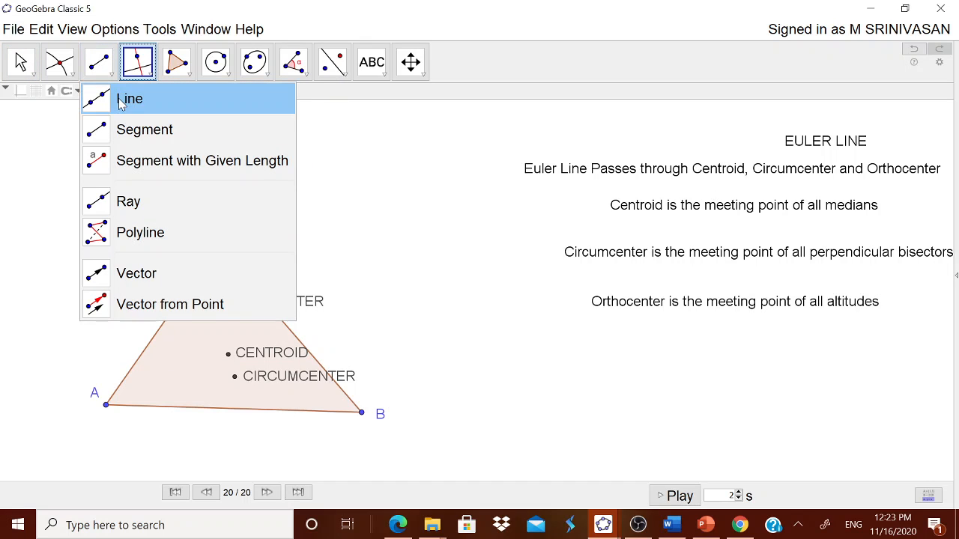
left_click(127, 101)
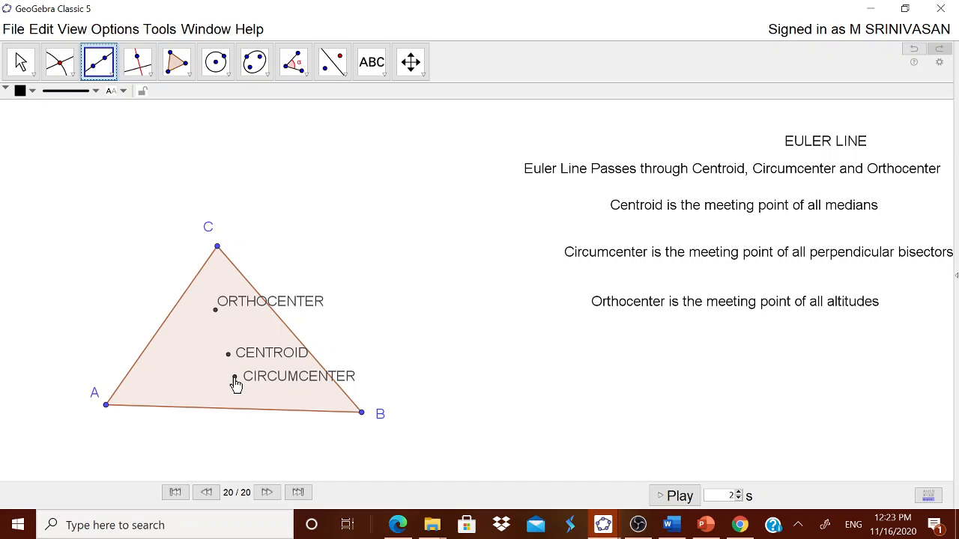
left_click(235, 380)
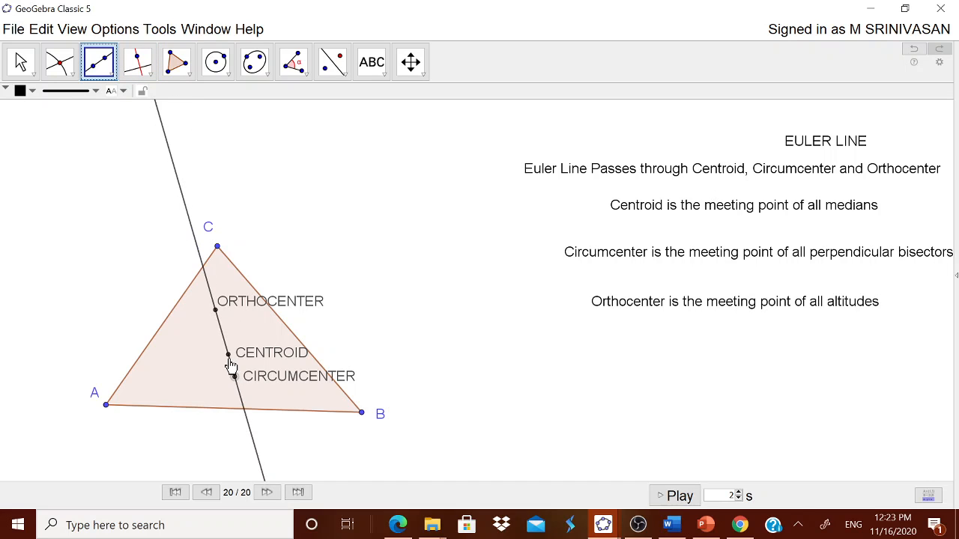
left_click(229, 360)
key("Escape")
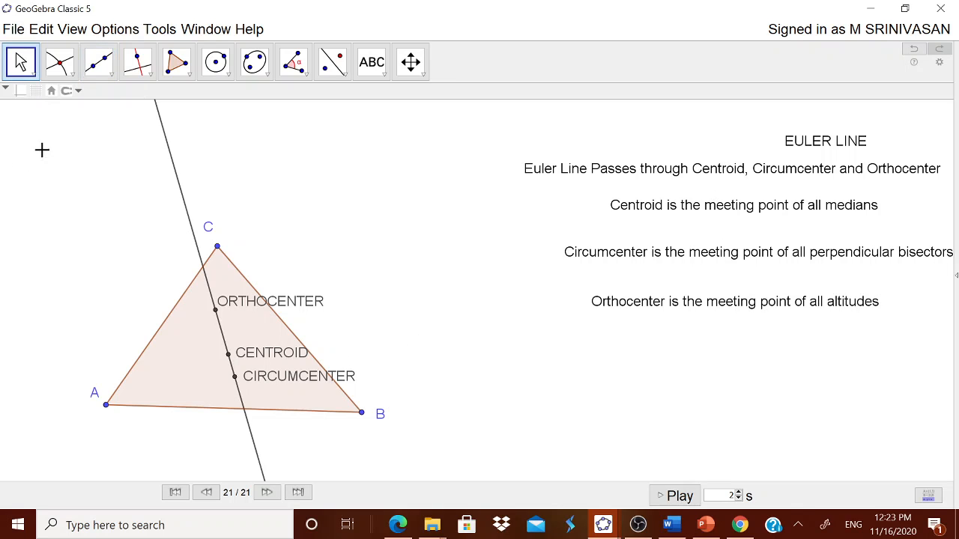
Move vertex B farther away from A and slightly upward to make the triangle obtuse at C.
left_click(23, 61)
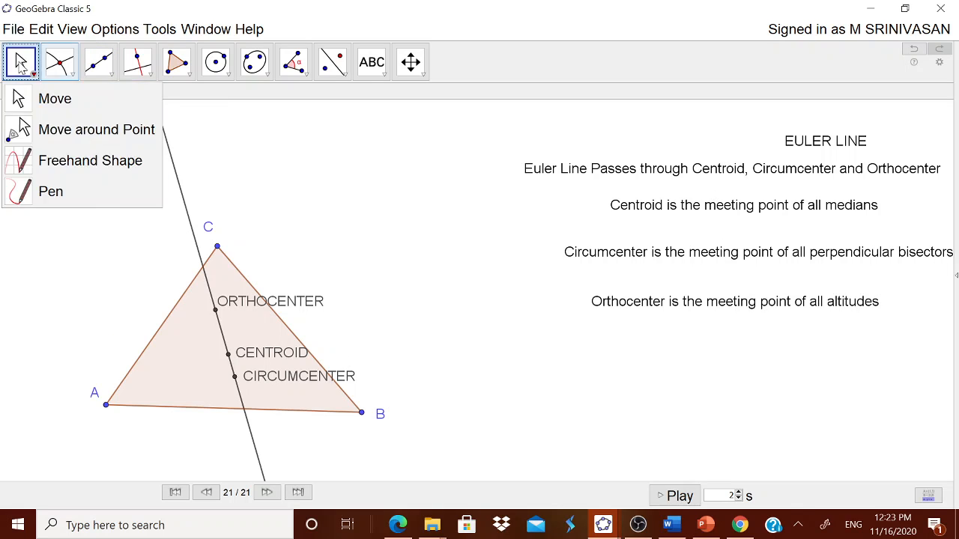
left_click(21, 66)
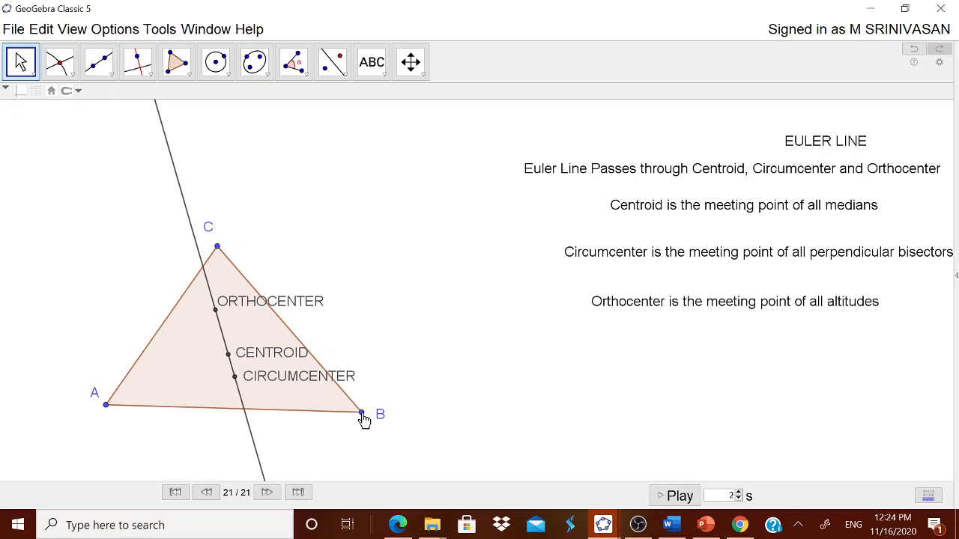
left_click_drag(363, 418, 495, 401)
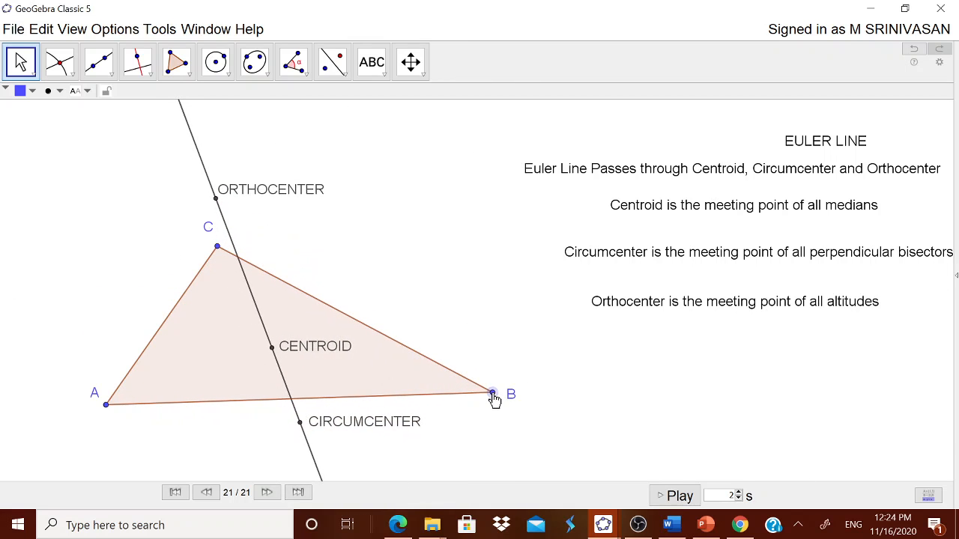
Add angle measures to all three interior angles of triangle ABC.
left_click(304, 69)
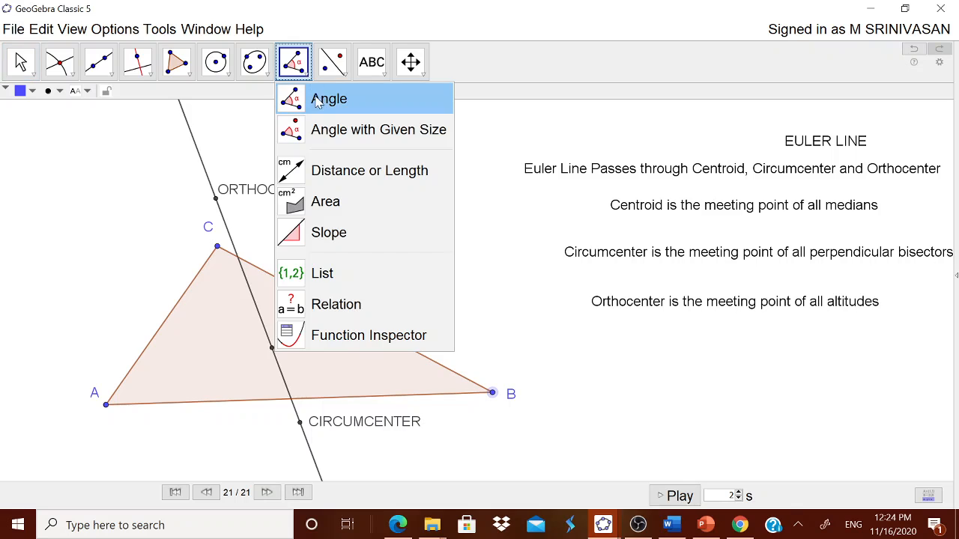
left_click(318, 101)
left_click(237, 294)
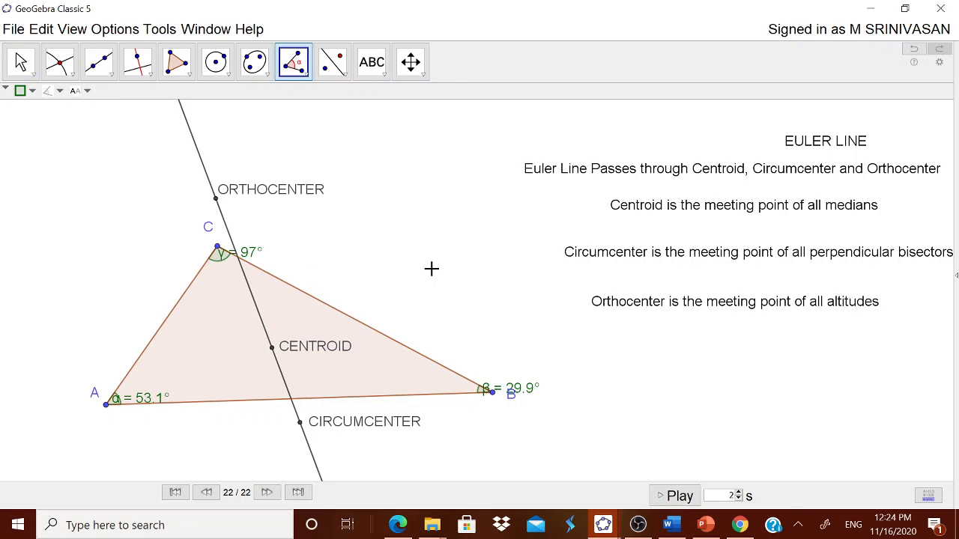